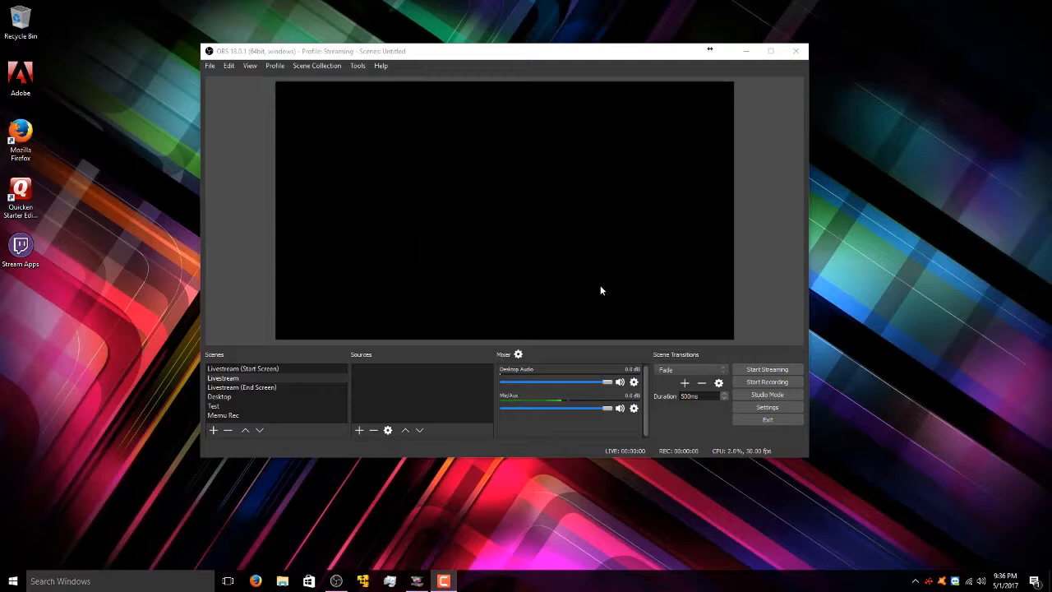
- Start The Jackbox Party Pack, advance to Drawful, and move the game window out of view
click(555, 54)
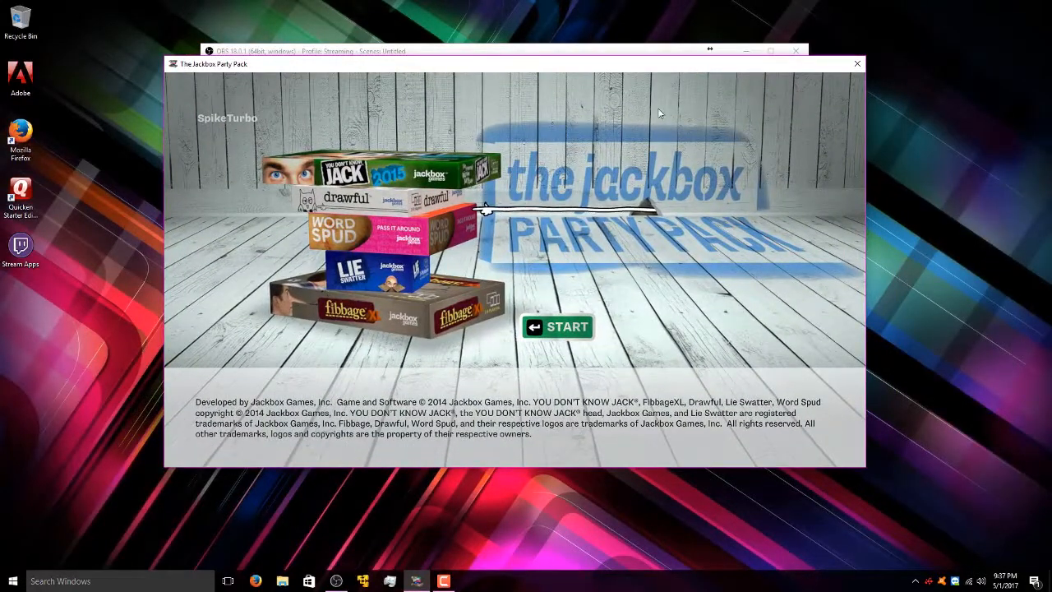
click(557, 329)
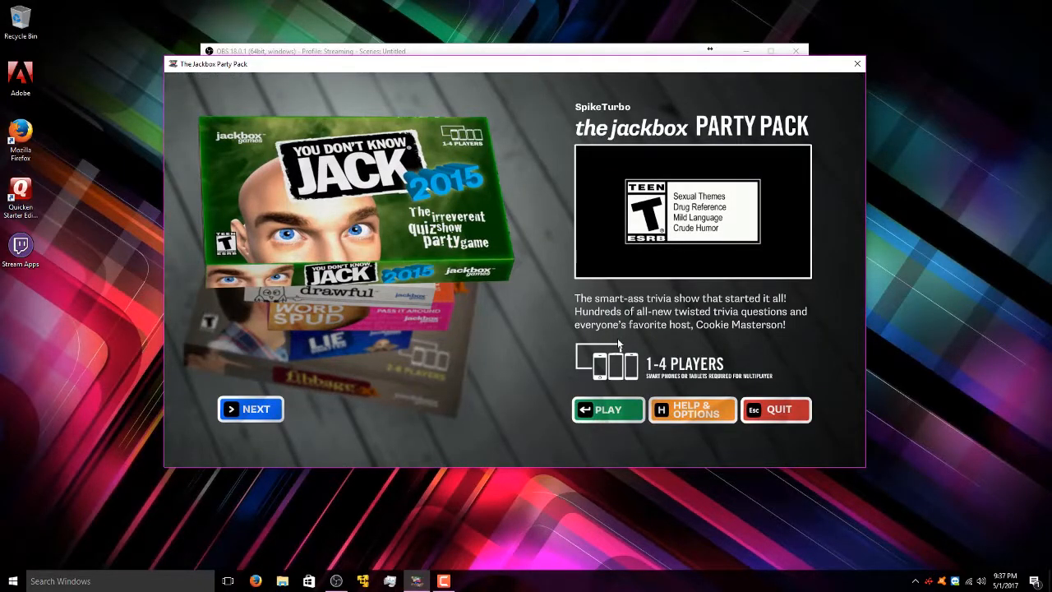
click(275, 406)
drag(435, 72, 412, 67)
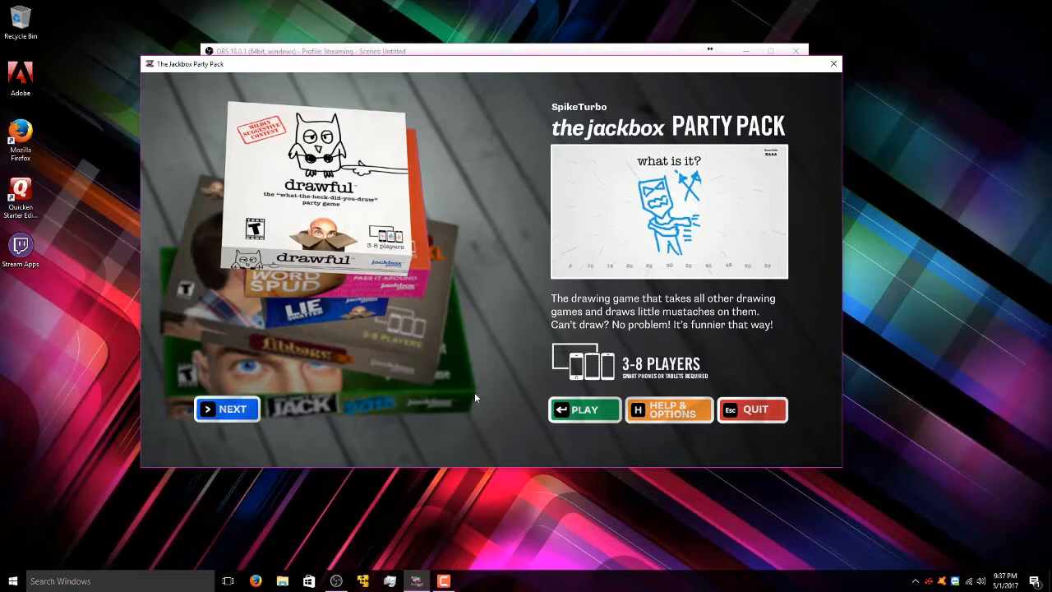
drag(446, 64, 1051, 39)
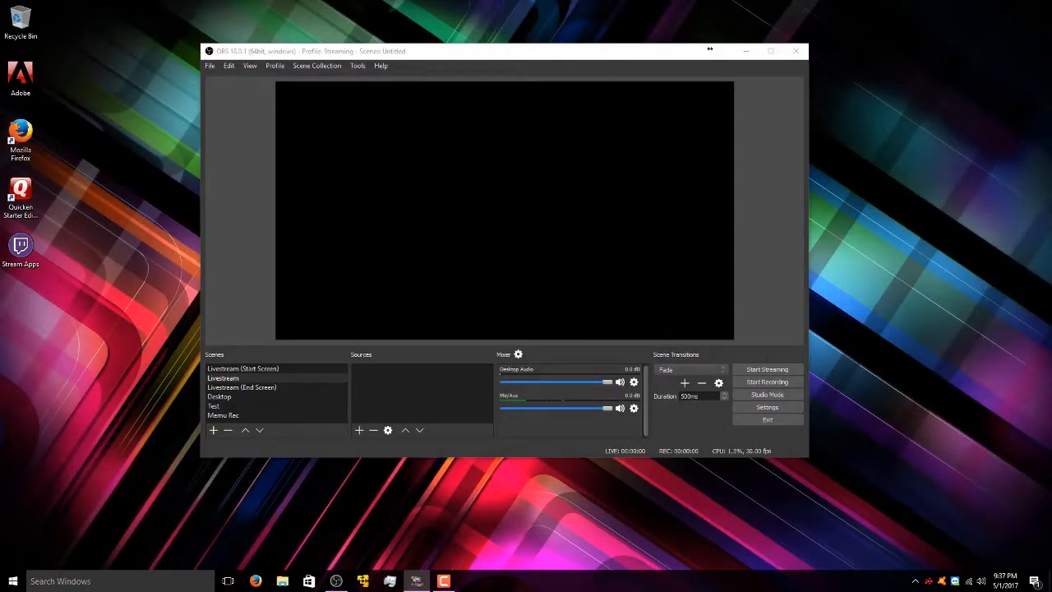
- Add a Game Capture source to the Livestream scene from the Sources context menu
click(498, 133)
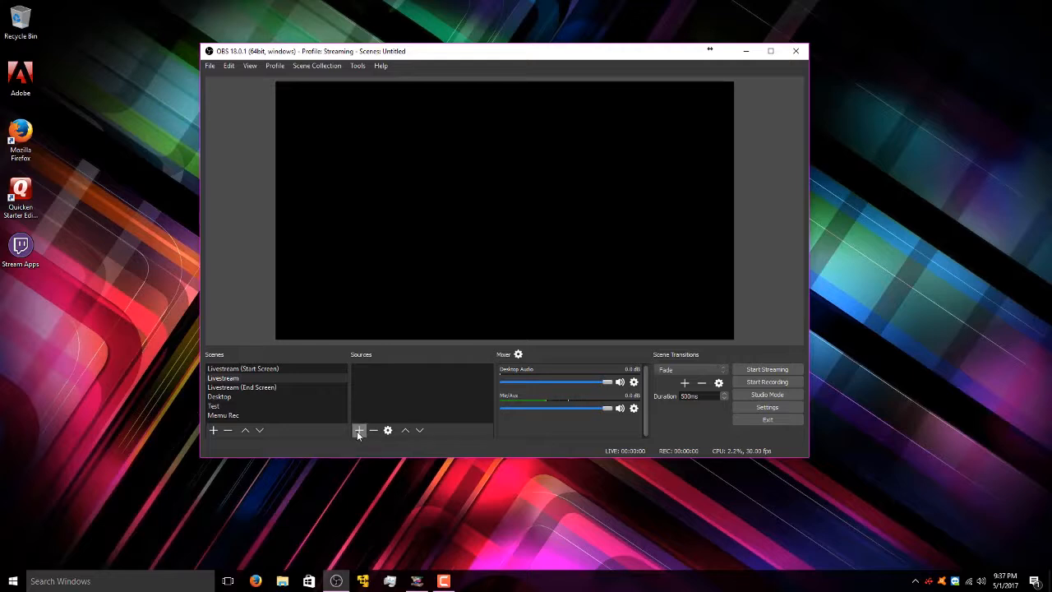
right_click(379, 374)
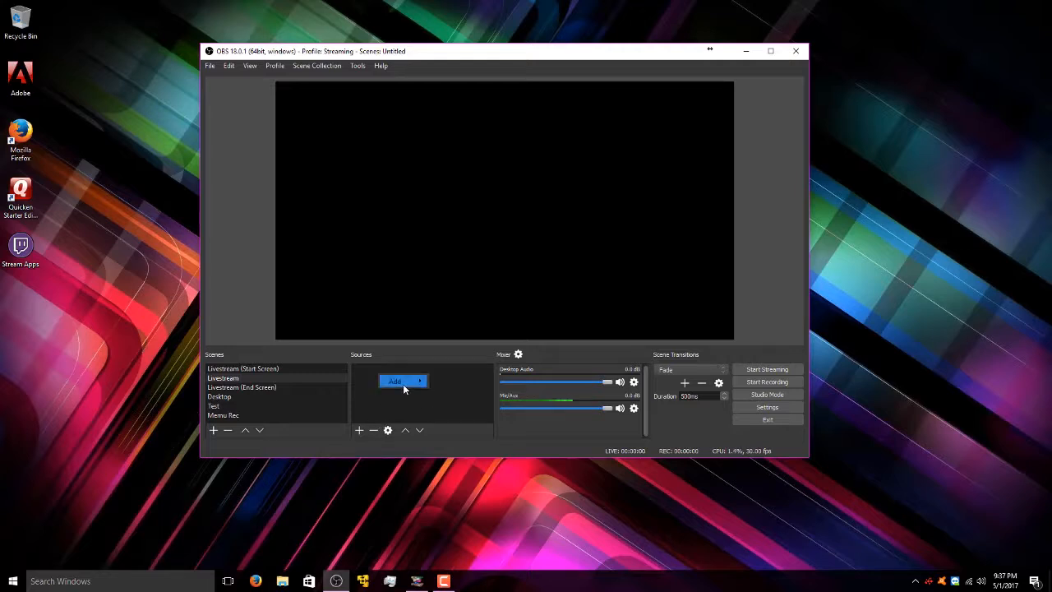
mouse_move(404, 387)
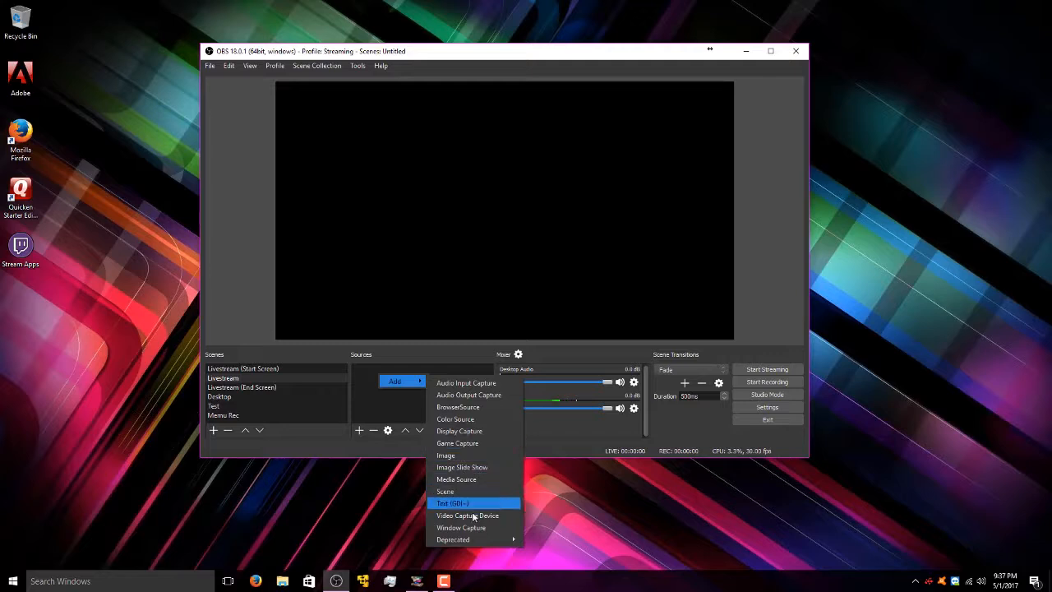
click(479, 444)
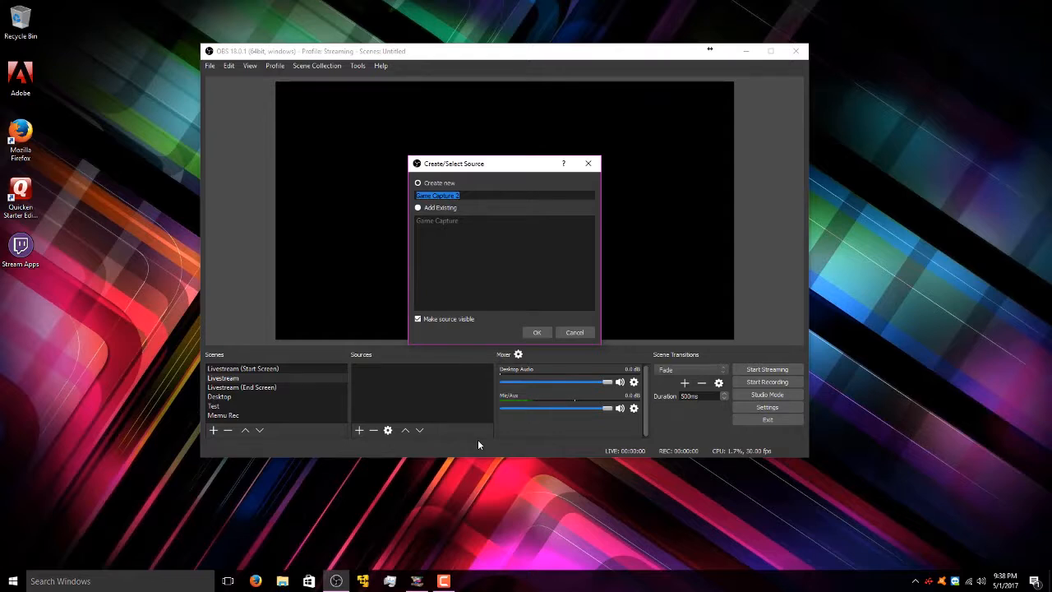
- Create a new Game Capture source named 'Jackbox Games'
click(427, 209)
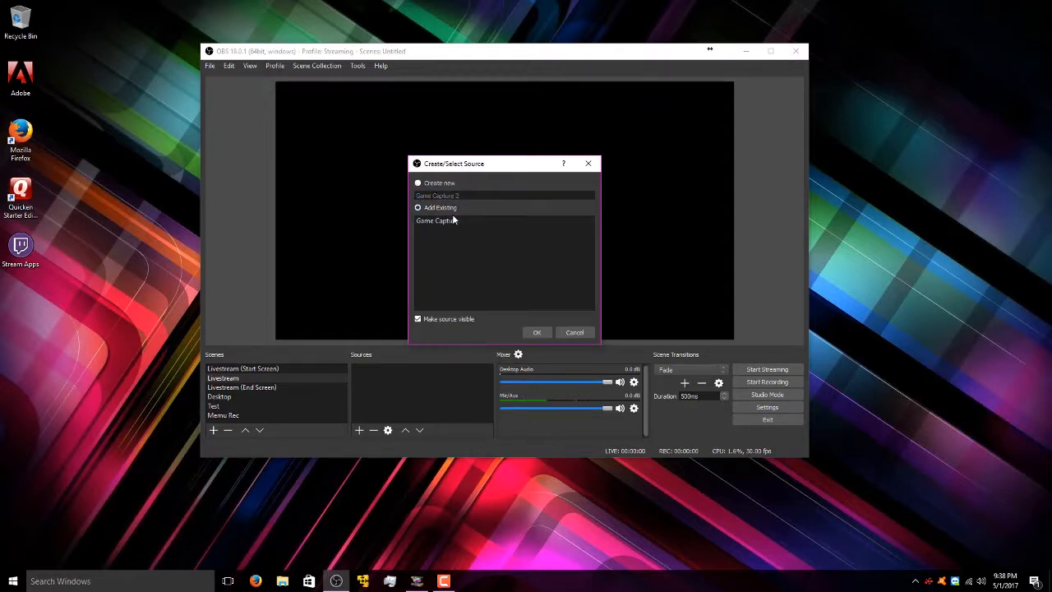
click(447, 221)
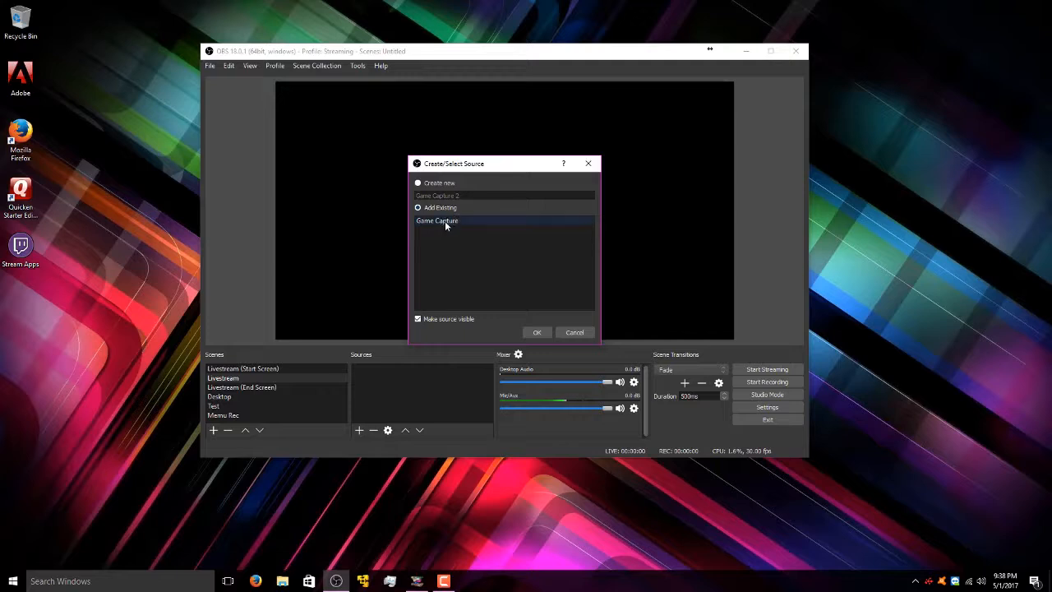
click(427, 185)
drag(462, 195, 394, 203)
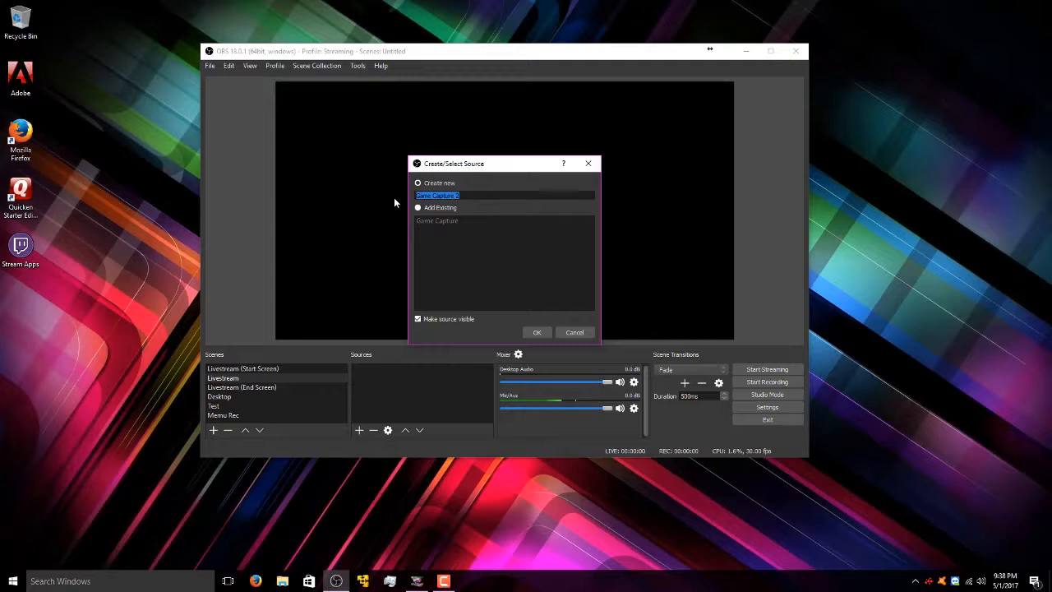
text(Jackbox Games)
key(ctrl+a)
click(538, 333)
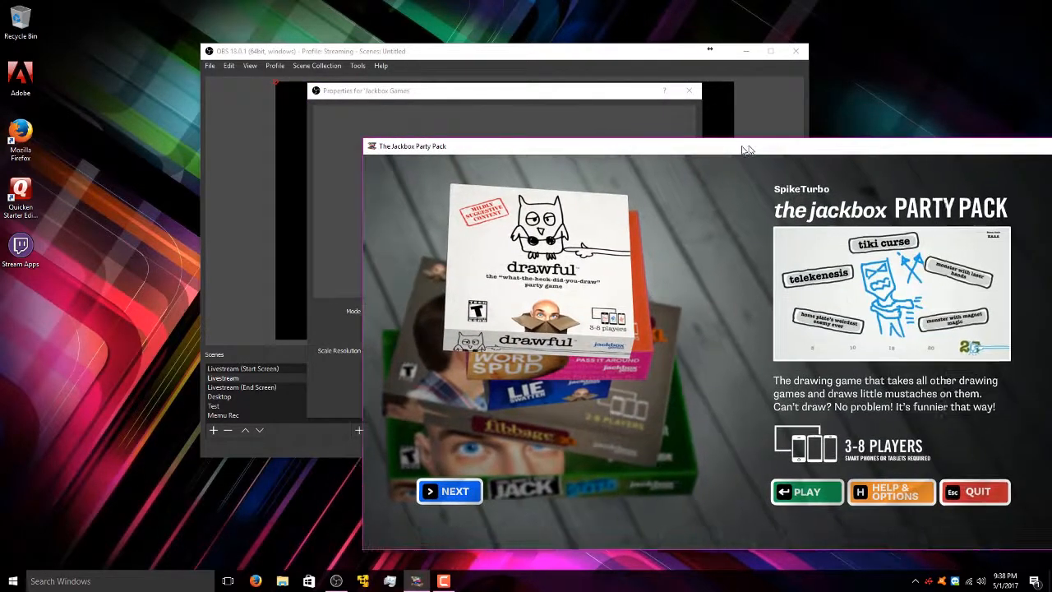
- Set Jackbox Games to capture the specific window '[TJPP.exe]: The Jackbox Party Pack'
drag(746, 150, 1051, 26)
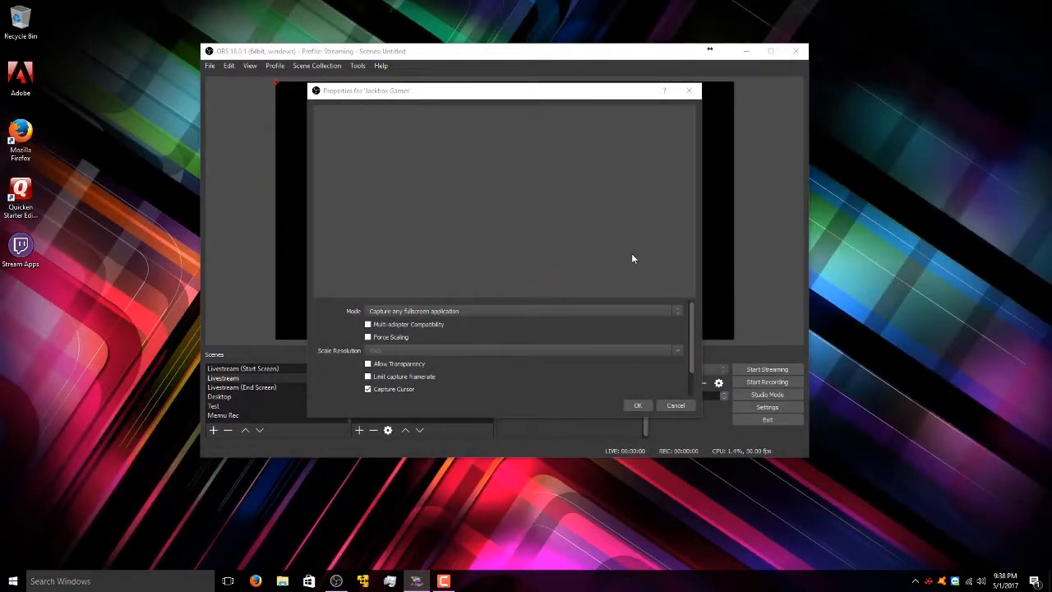
click(544, 310)
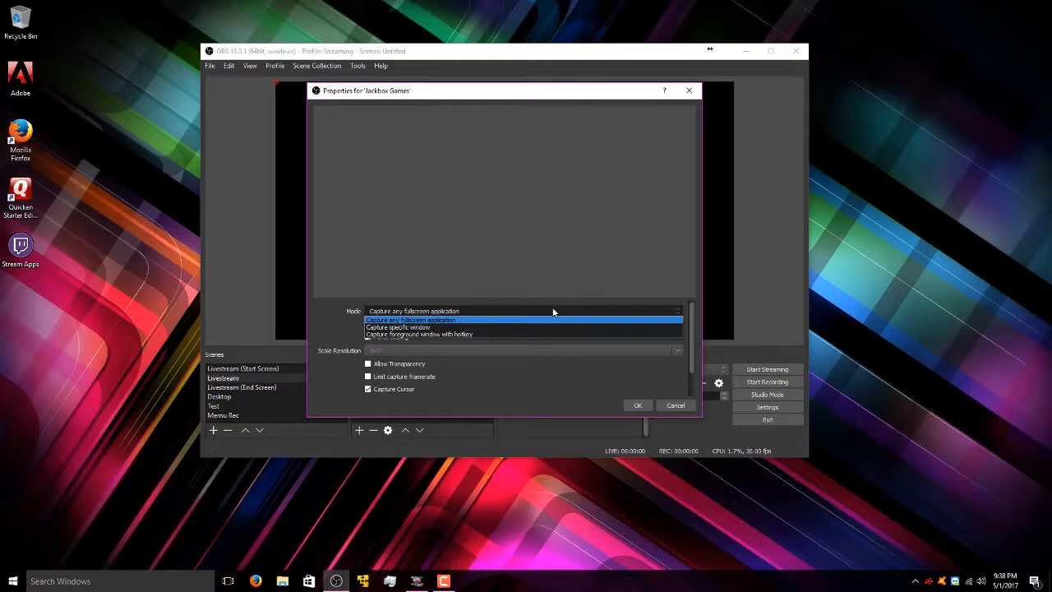
click(422, 327)
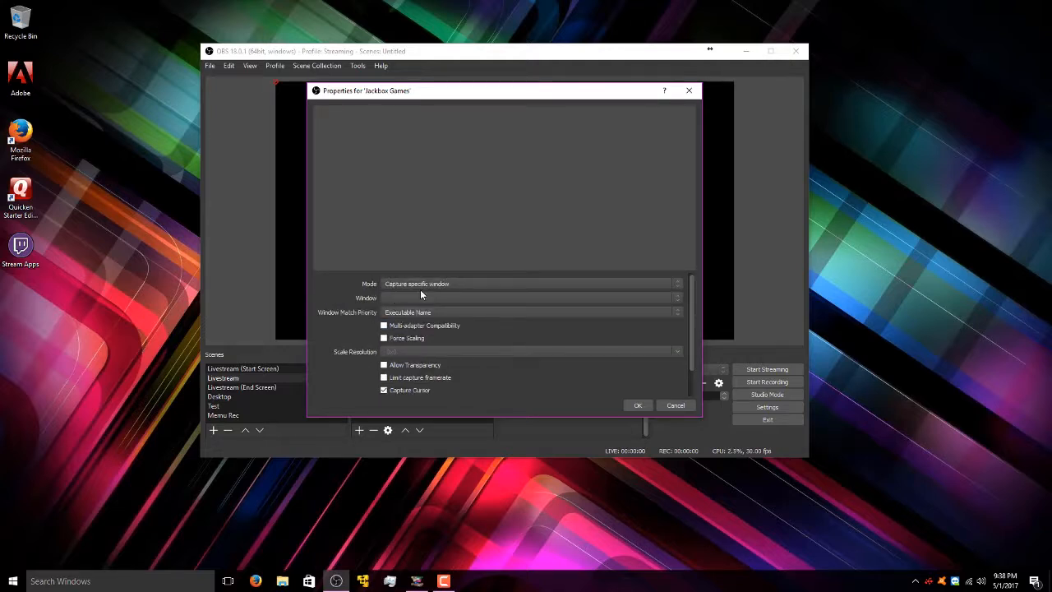
click(392, 298)
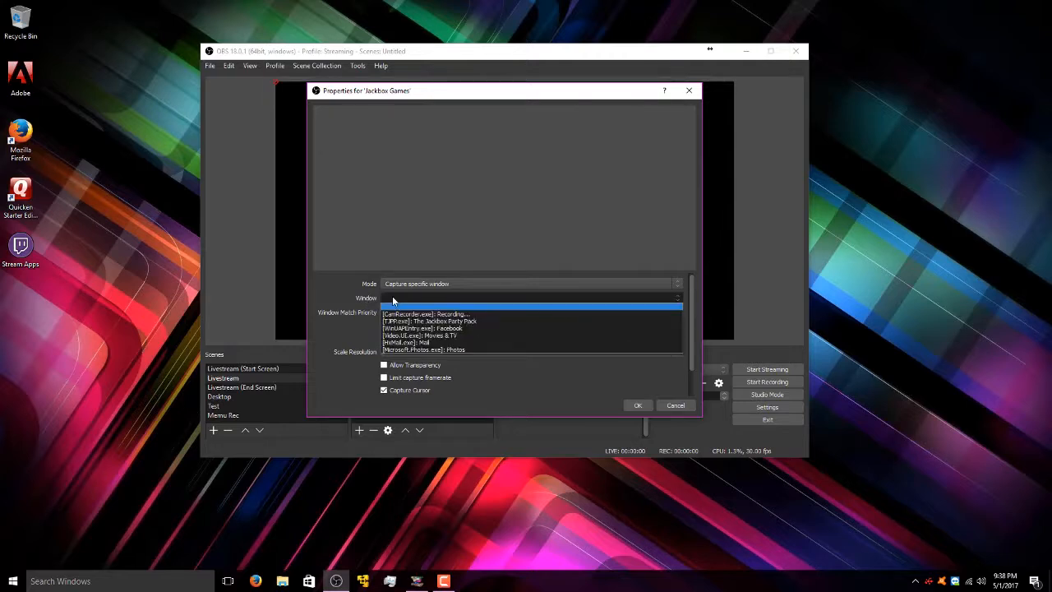
click(484, 321)
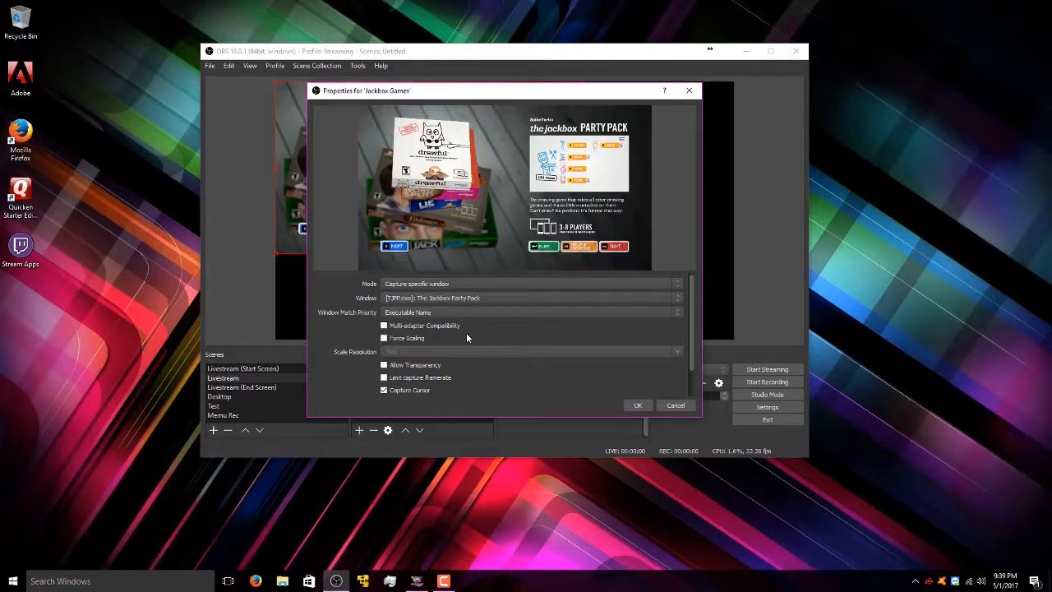
- Leave Capture Cursor switched off for the Jackbox Games source
drag(452, 95, 532, 124)
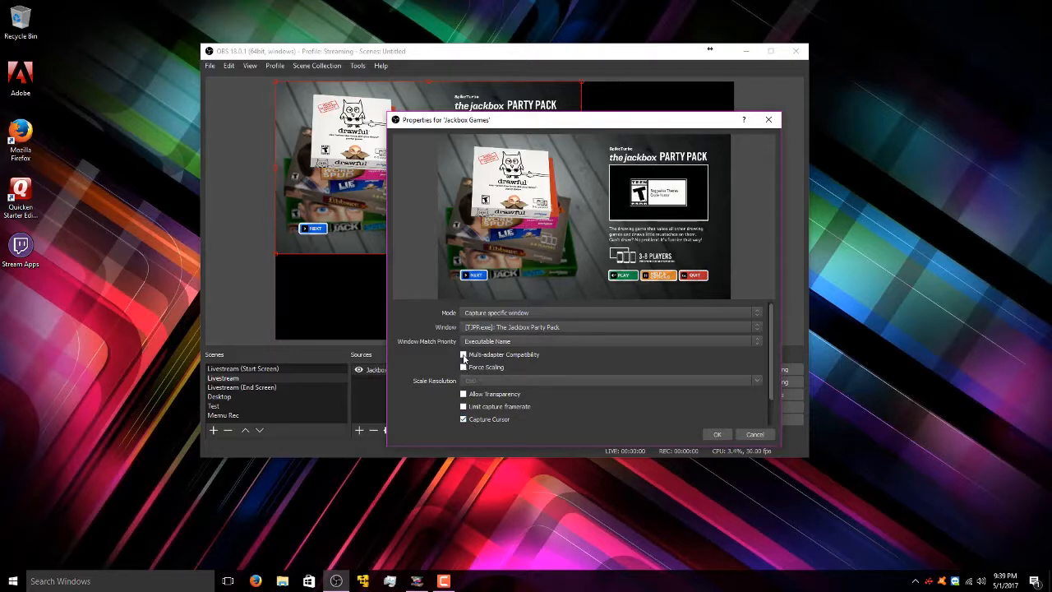
click(476, 421)
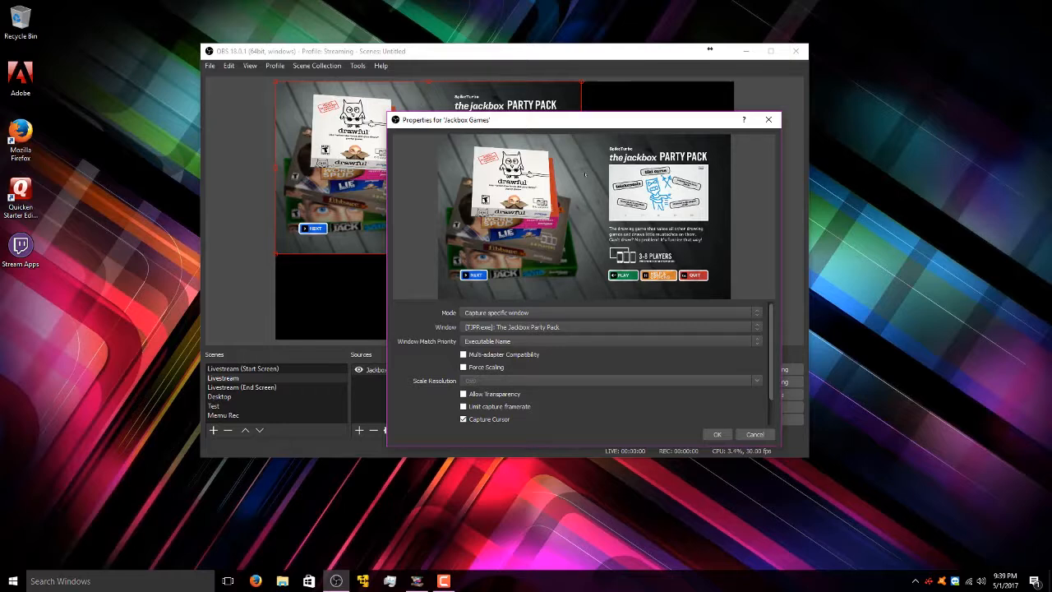
click(463, 419)
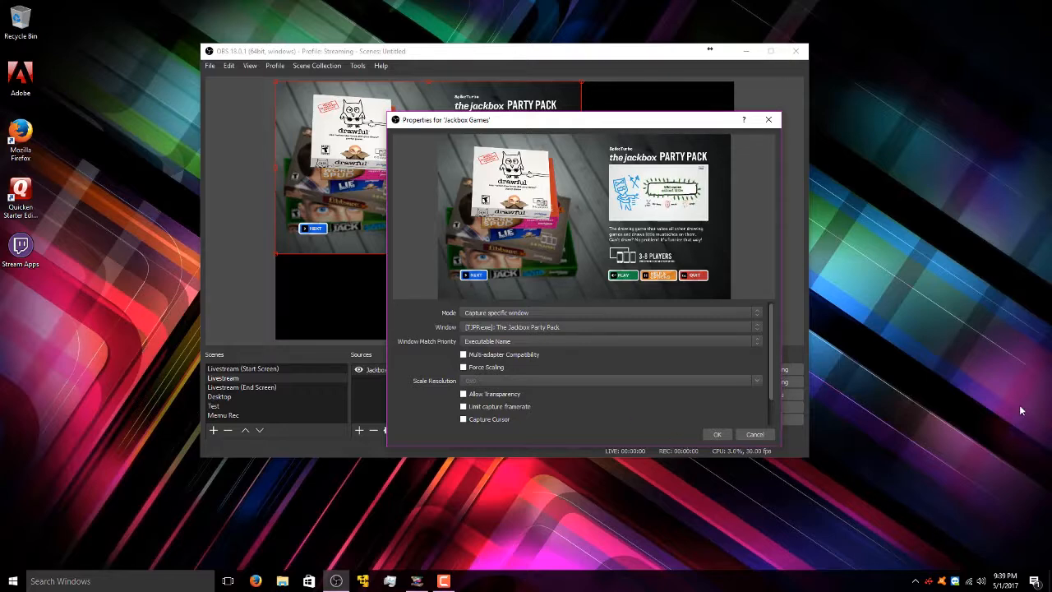
- Confirm the capture properties, then snap Jackbox Games to the top-left and stretch it to fill the canvas
click(717, 435)
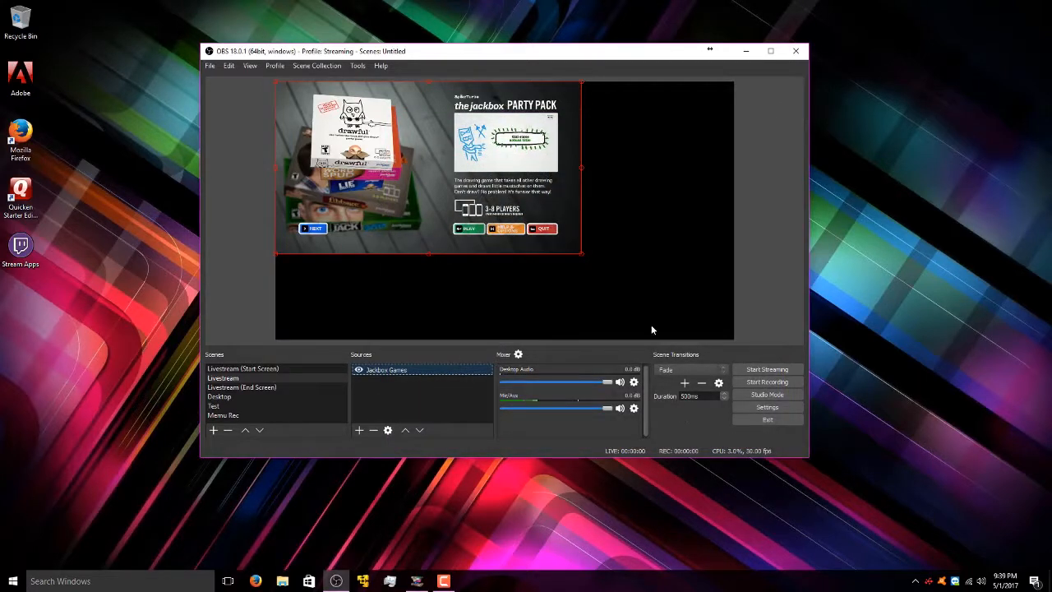
drag(477, 234, 544, 287)
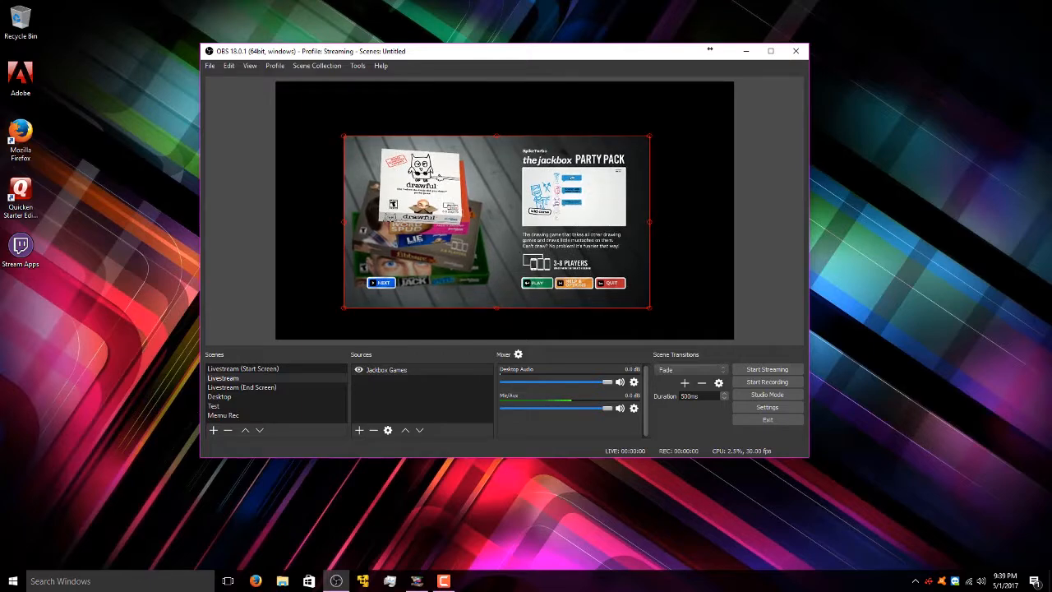
mouse_move(515, 248)
mouse_down()
mouse_move(512, 262)
mouse_move(480, 275)
mouse_move(515, 292)
mouse_move(504, 238)
mouse_move(474, 204)
mouse_move(493, 234)
mouse_move(563, 240)
mouse_move(457, 273)
mouse_move(548, 218)
mouse_move(517, 232)
mouse_up()
drag(672, 135, 561, 164)
drag(494, 257, 515, 208)
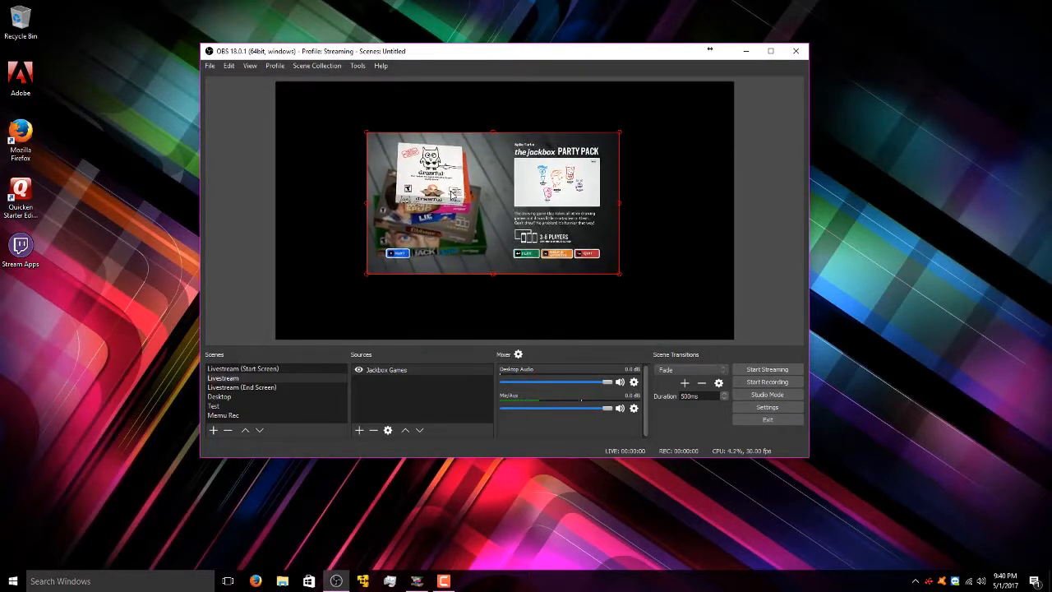
drag(451, 194, 512, 205)
mouse_move(580, 261)
mouse_down()
mouse_move(594, 245)
mouse_move(584, 263)
mouse_up()
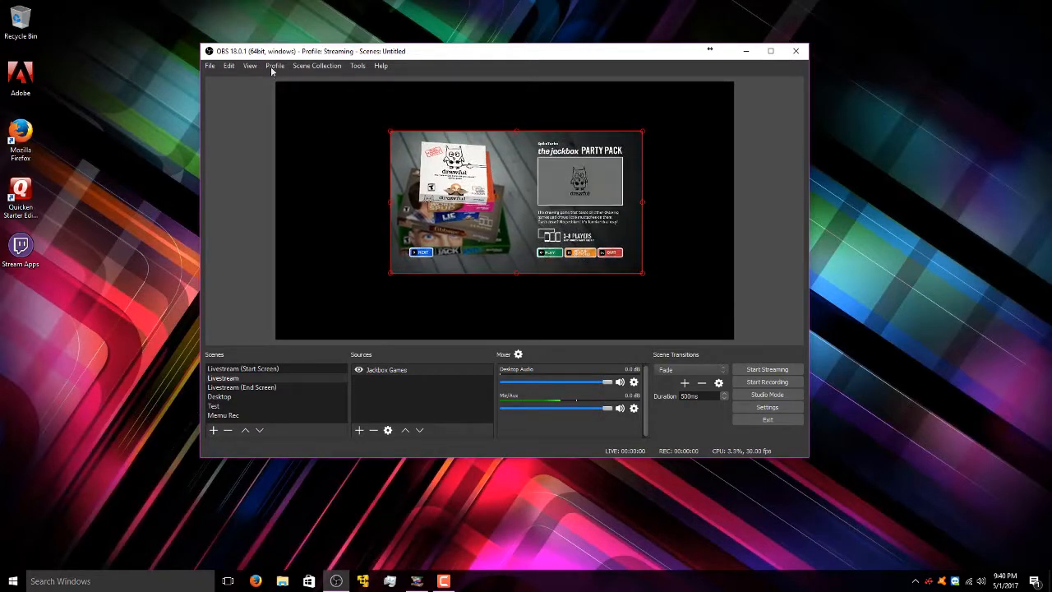
drag(509, 251, 410, 208)
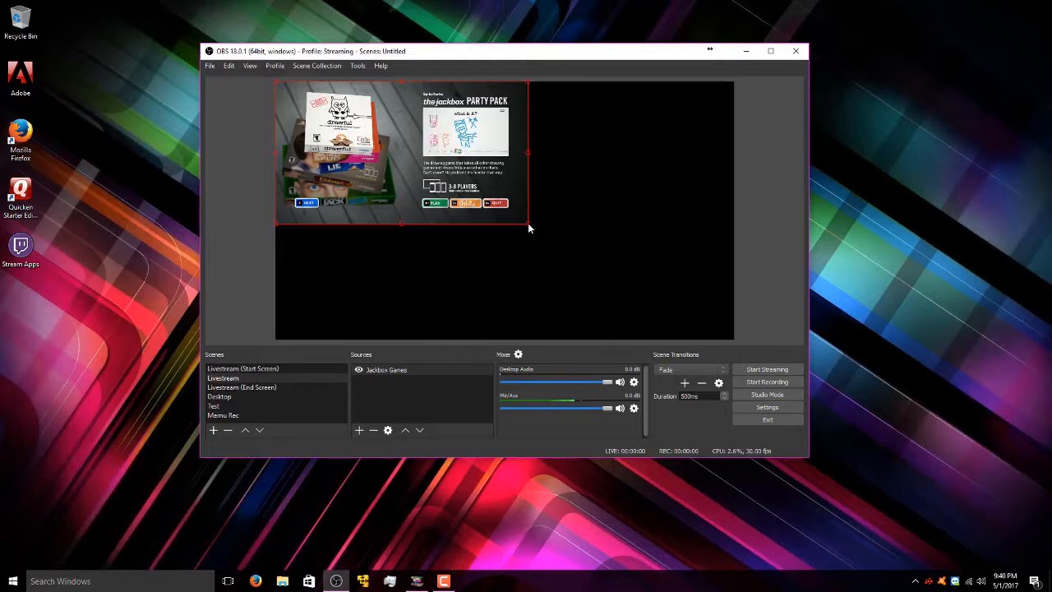
drag(530, 226, 719, 322)
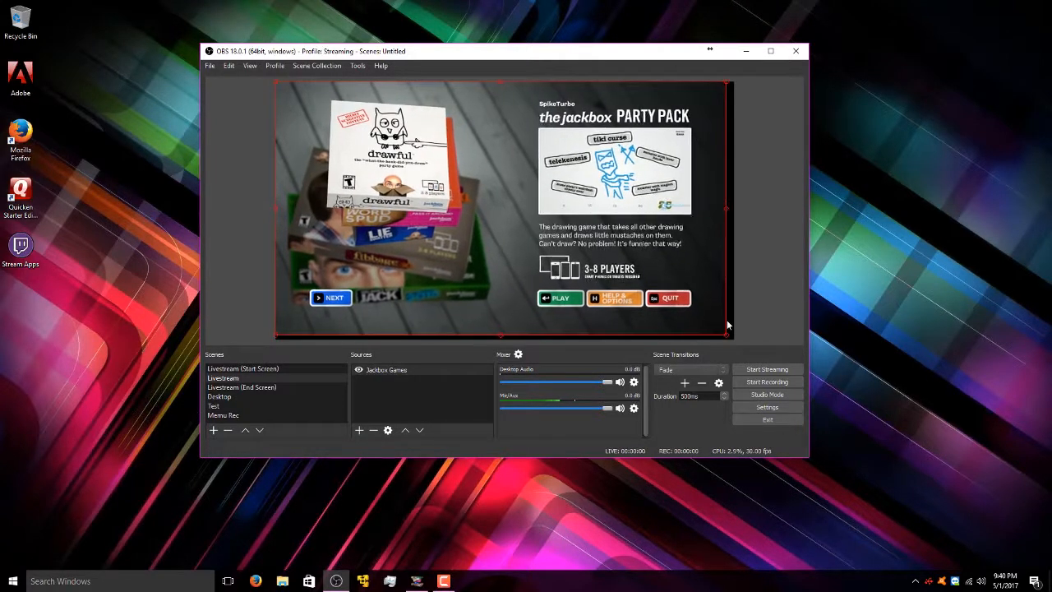
mouse_move(719, 322)
mouse_down()
mouse_move(725, 313)
mouse_move(679, 306)
mouse_move(731, 328)
mouse_up()
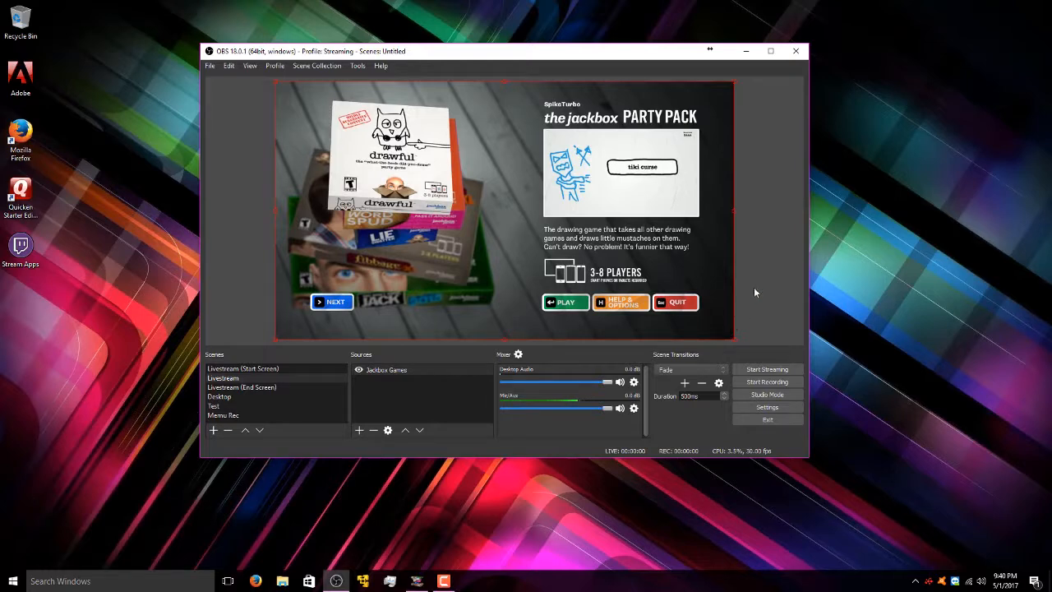
click(754, 287)
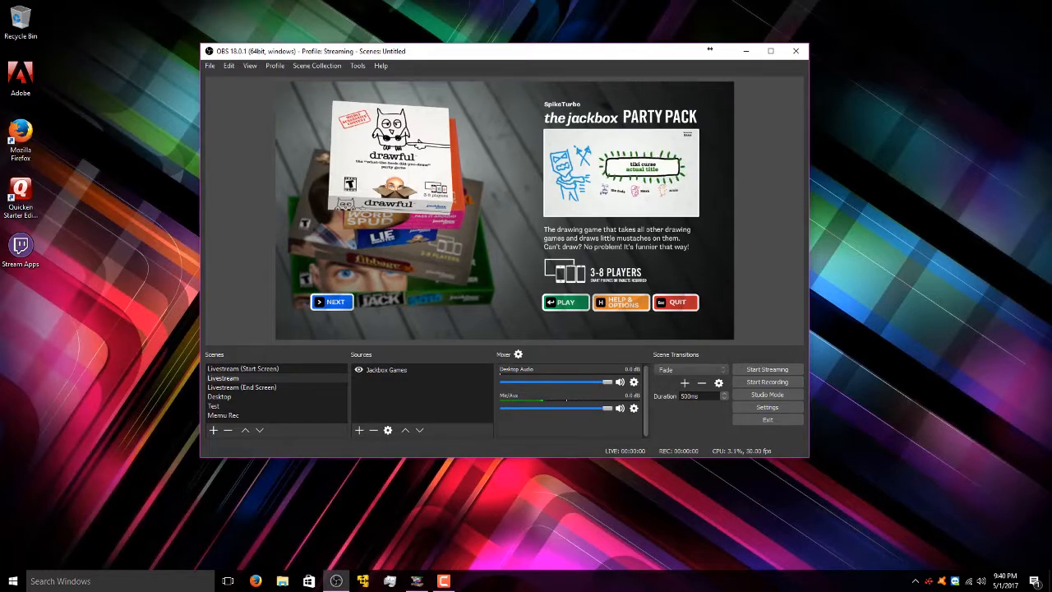
drag(1051, 65, 1051, 13)
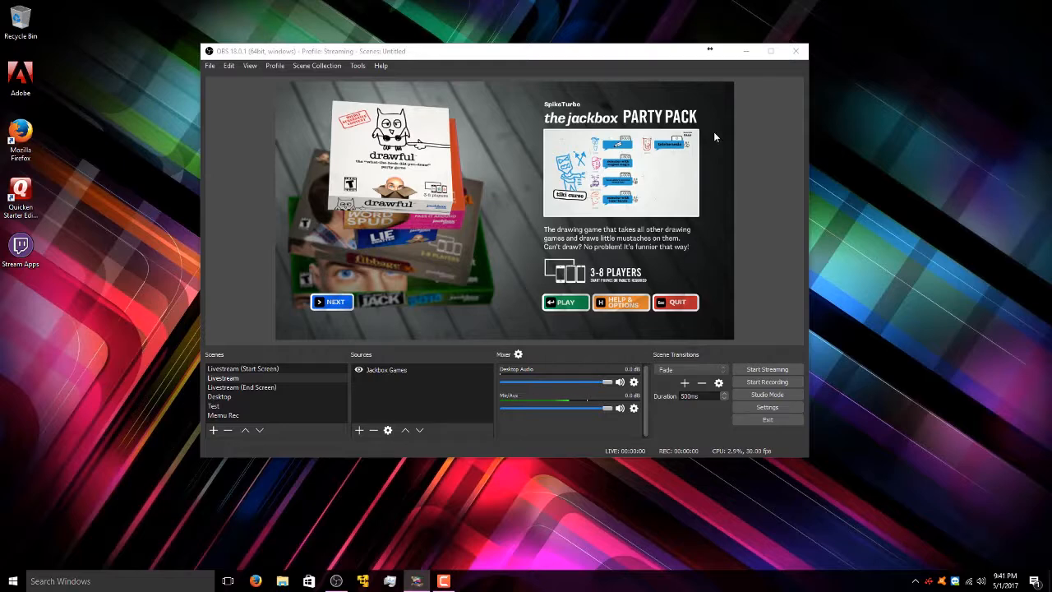
click(741, 128)
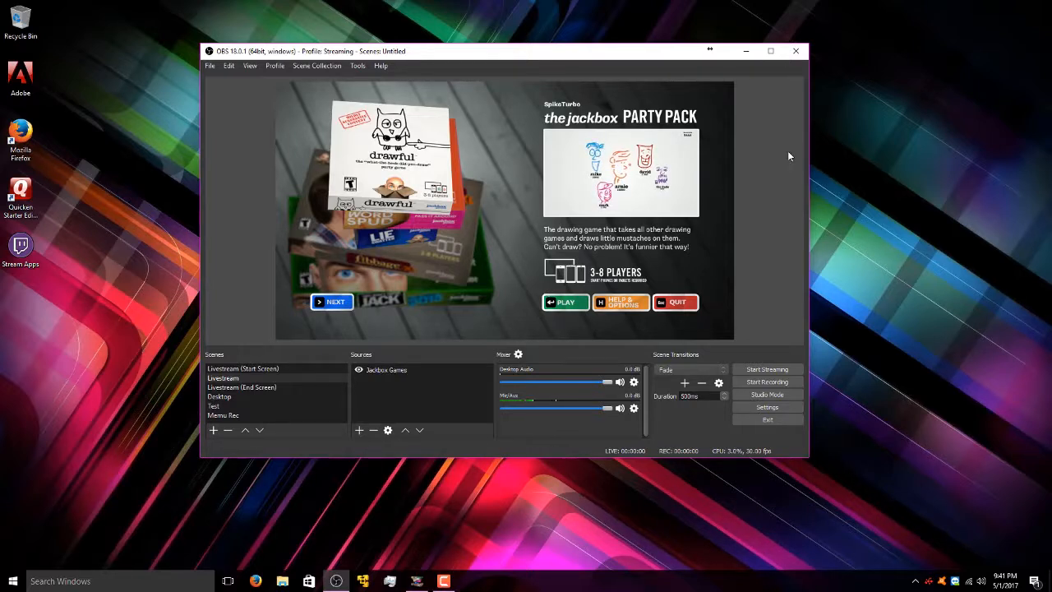
click(444, 385)
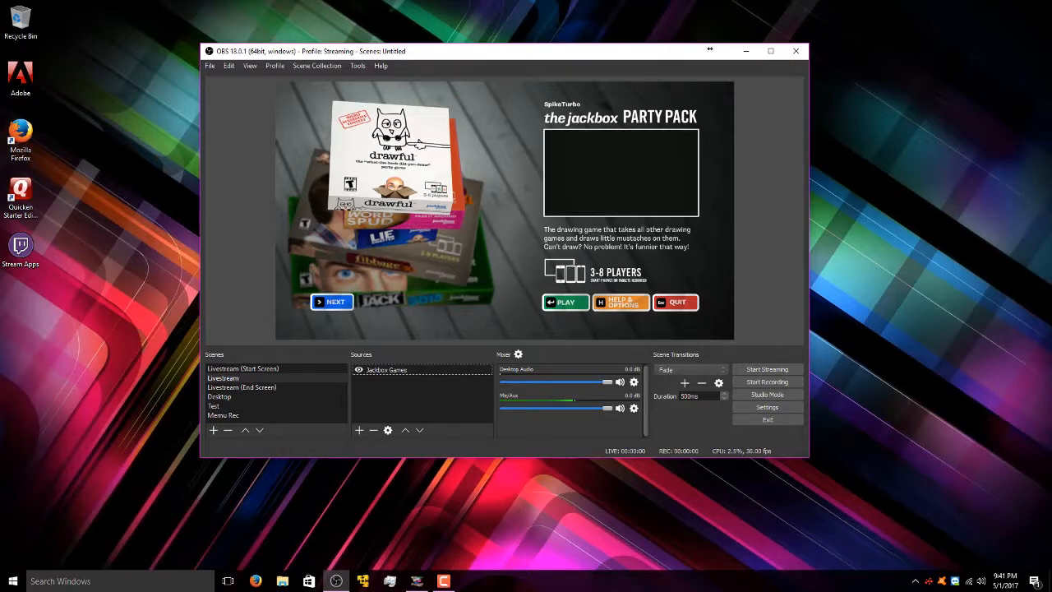
key(alt+Tab)
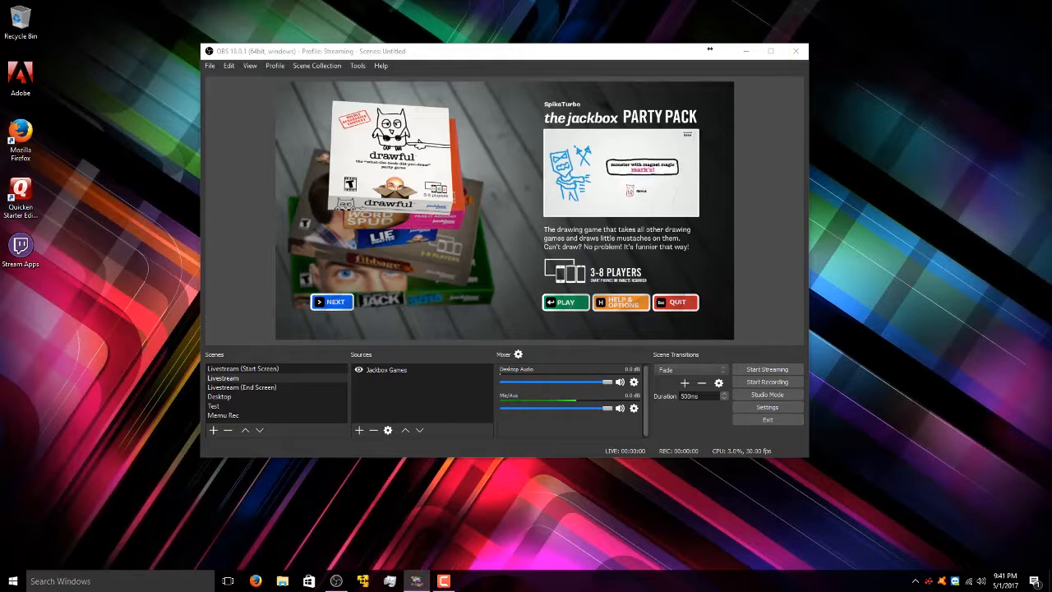
- Launch Drawful in the party pack, then select the Jackbox Games source in OBS
key(Return)
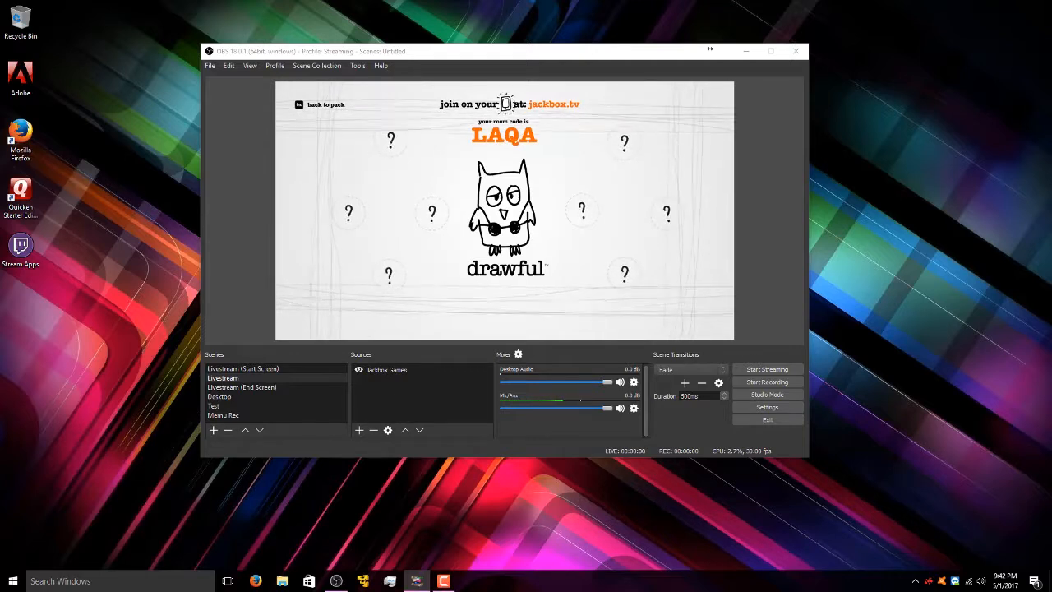
click(452, 52)
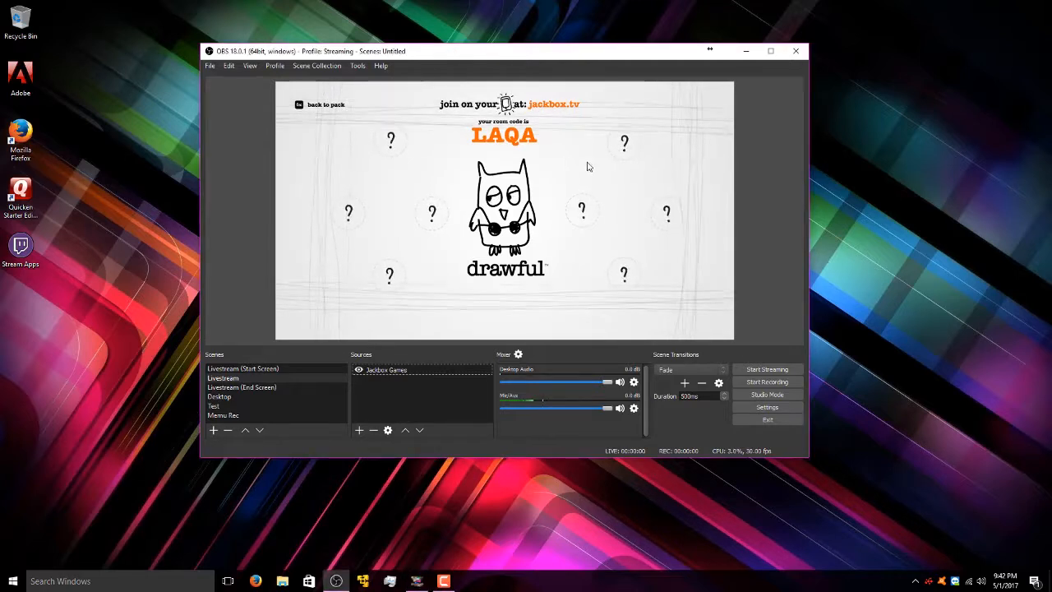
click(391, 370)
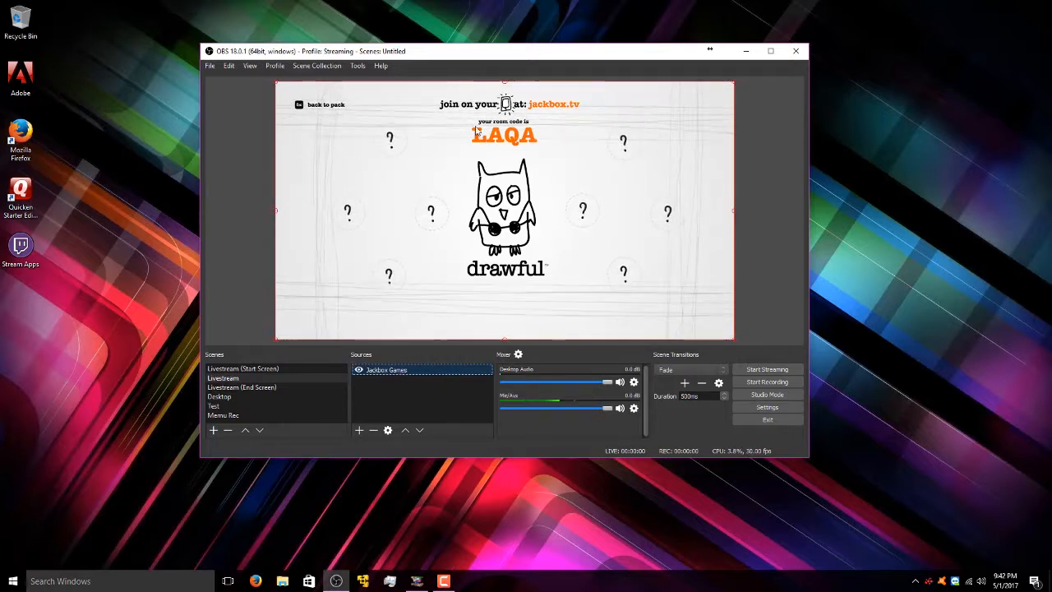
right_click(408, 395)
- Create a new Image source named 'DrawfulCensor'
mouse_move(421, 404)
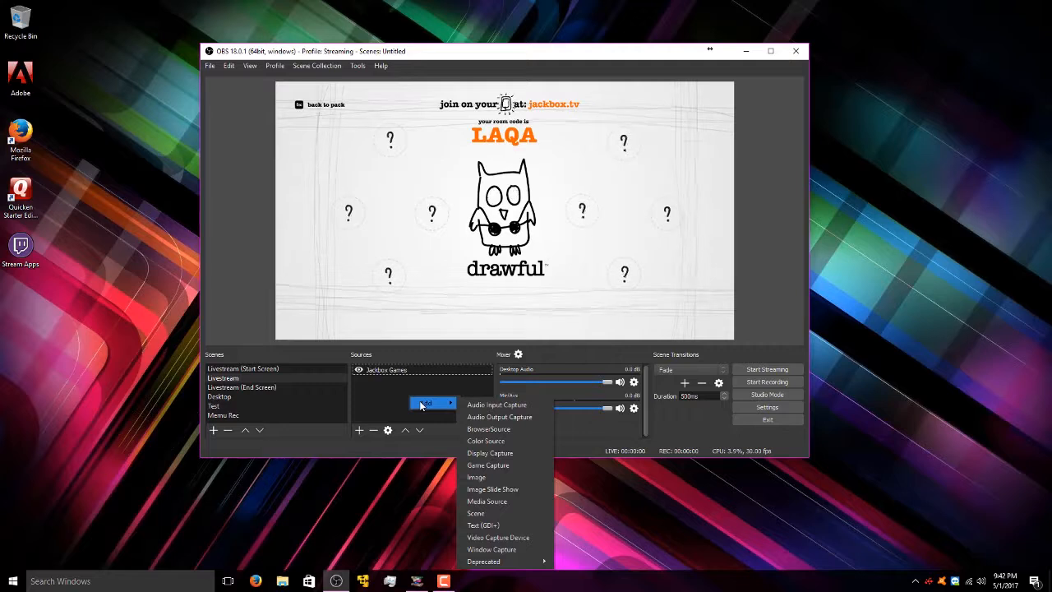
click(503, 476)
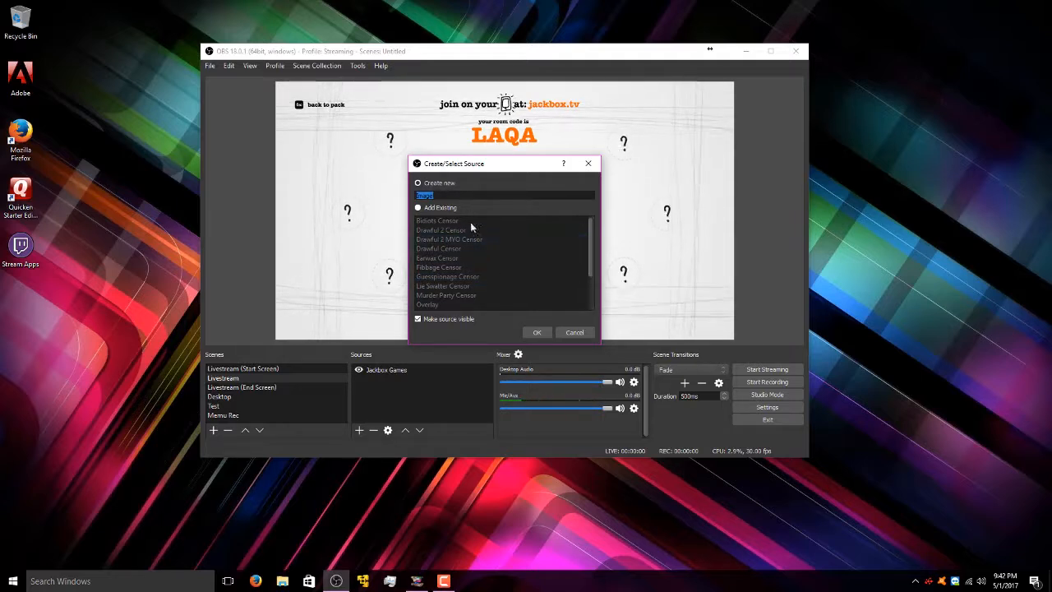
click(425, 207)
drag(588, 251, 571, 233)
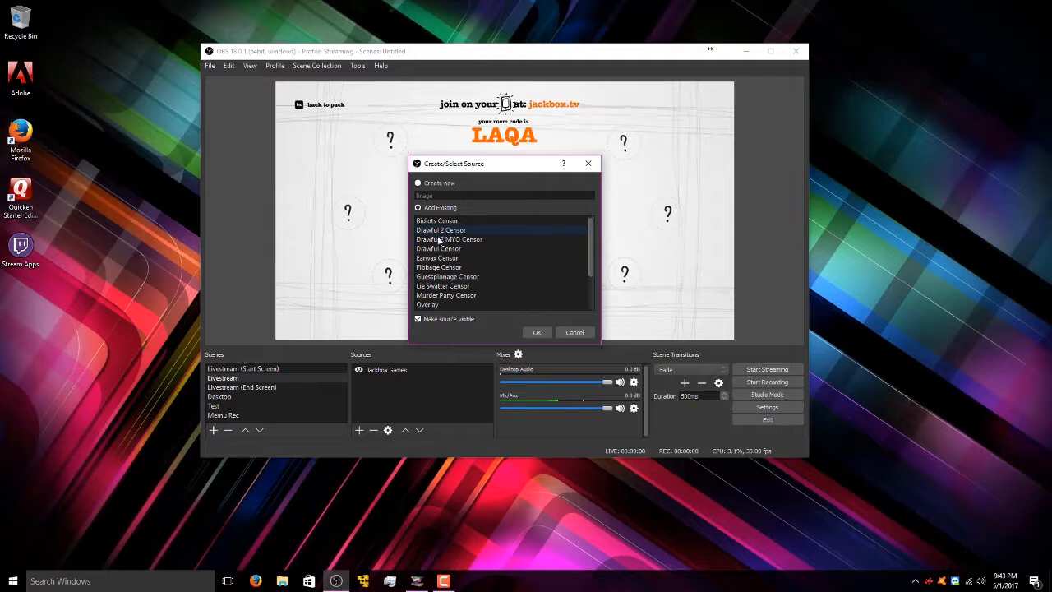
click(472, 249)
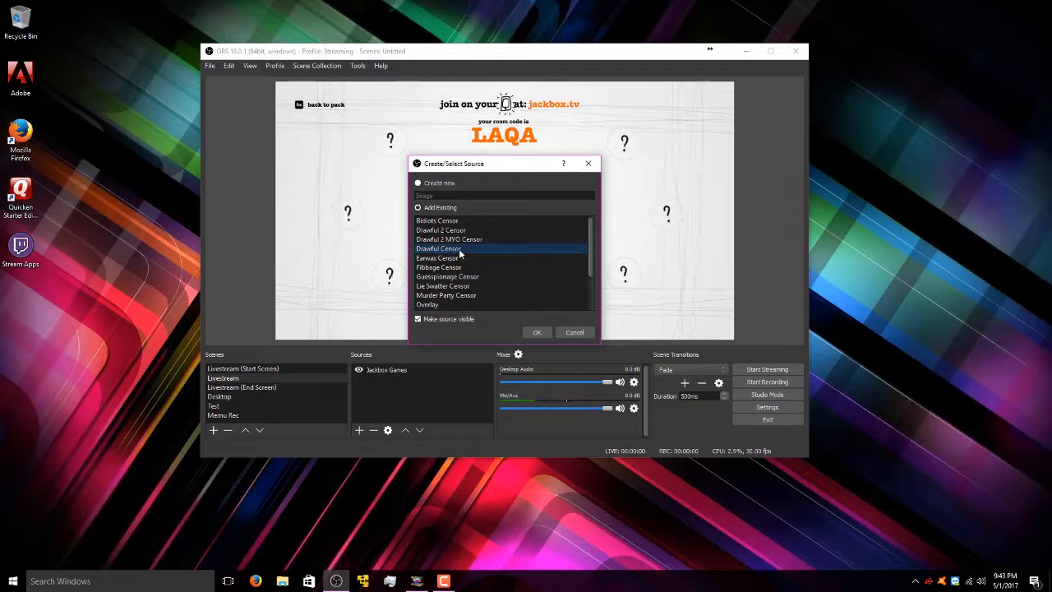
click(432, 184)
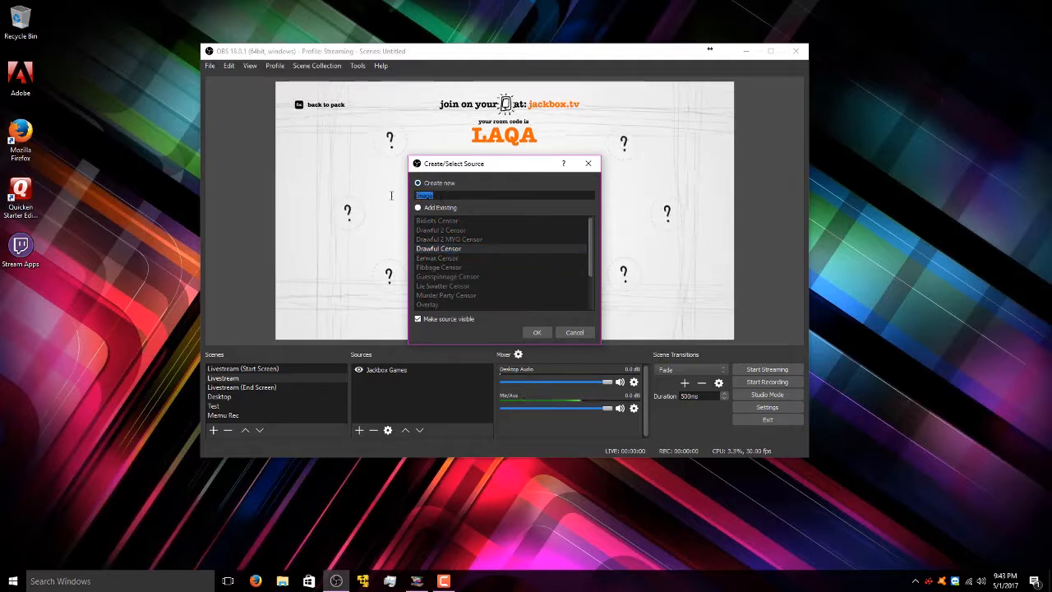
text(Dra)
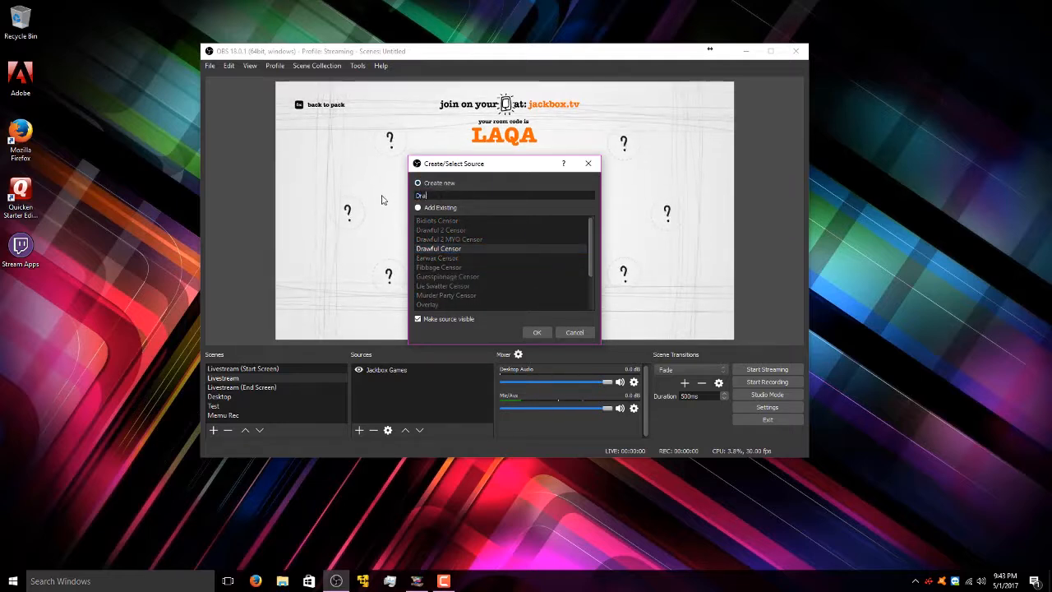
text(wfulCensor)
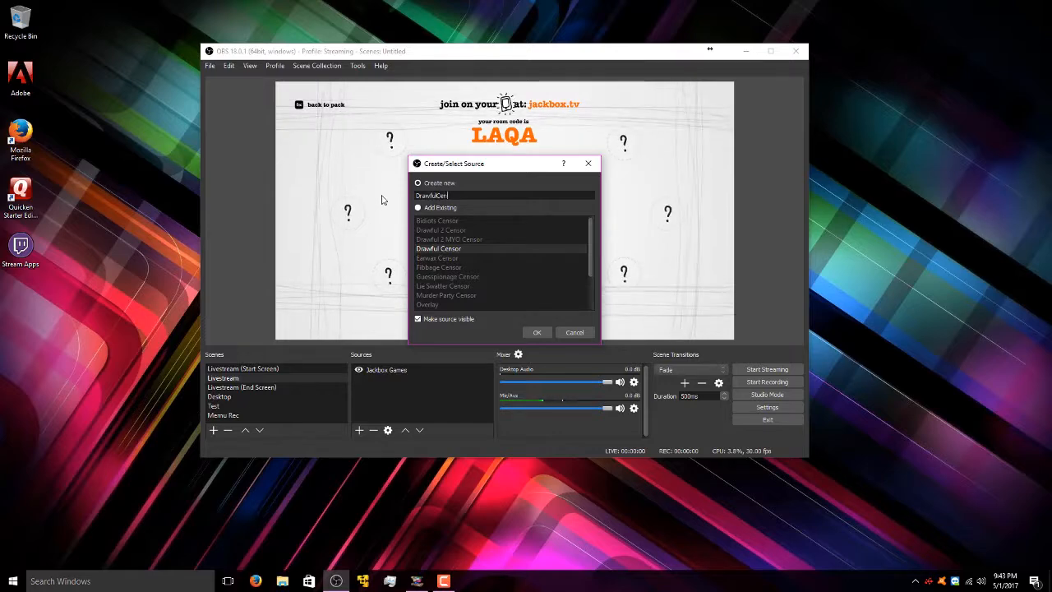
click(537, 333)
- Load D:\Twitch\Censors\Censor1.jpg into DrawfulCensor and confirm its properties
click(670, 325)
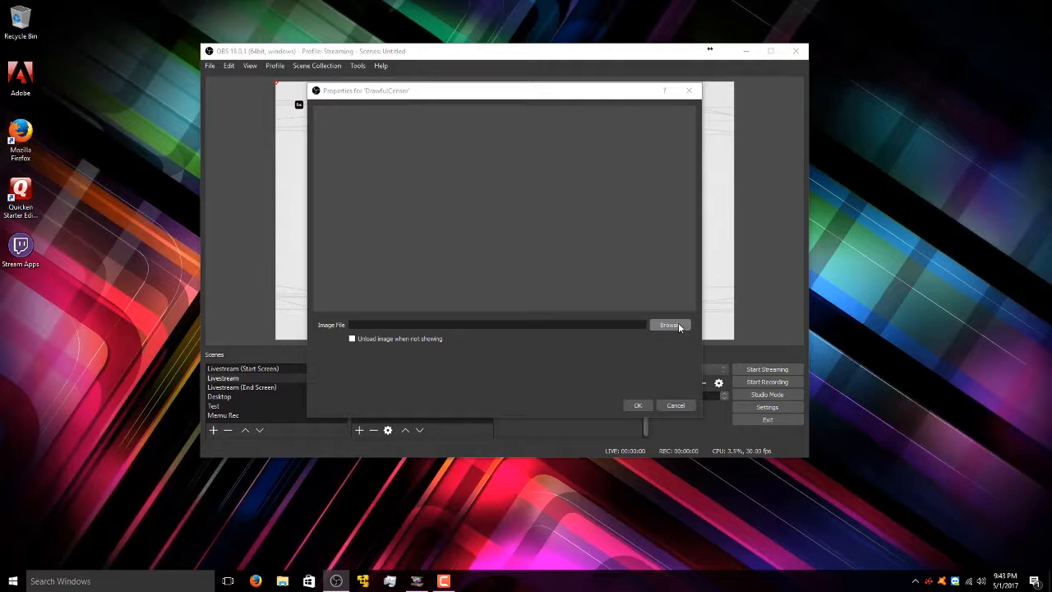
click(789, 377)
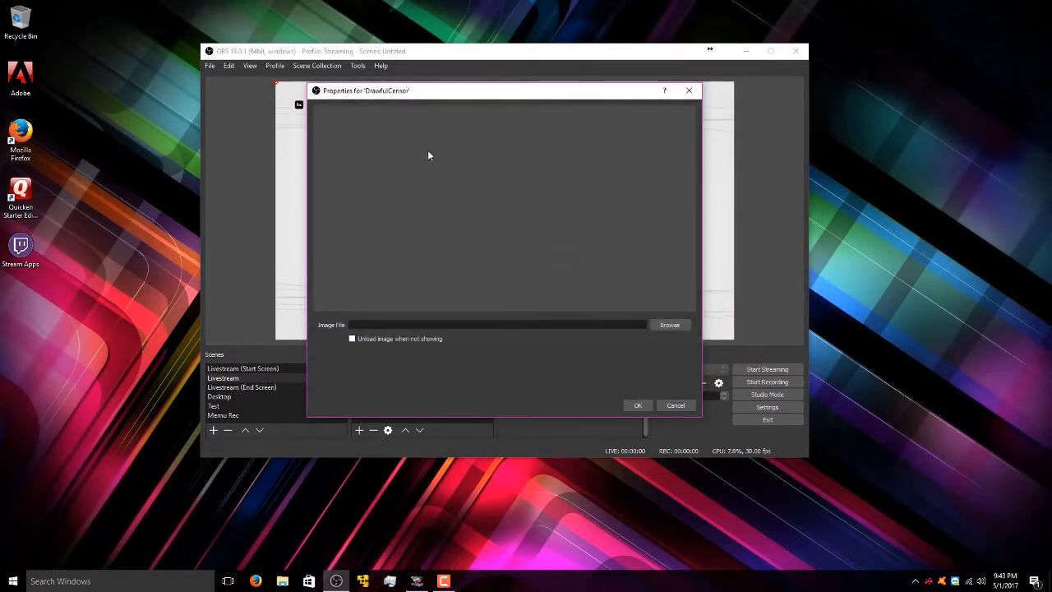
click(654, 324)
click(374, 291)
double_click(606, 265)
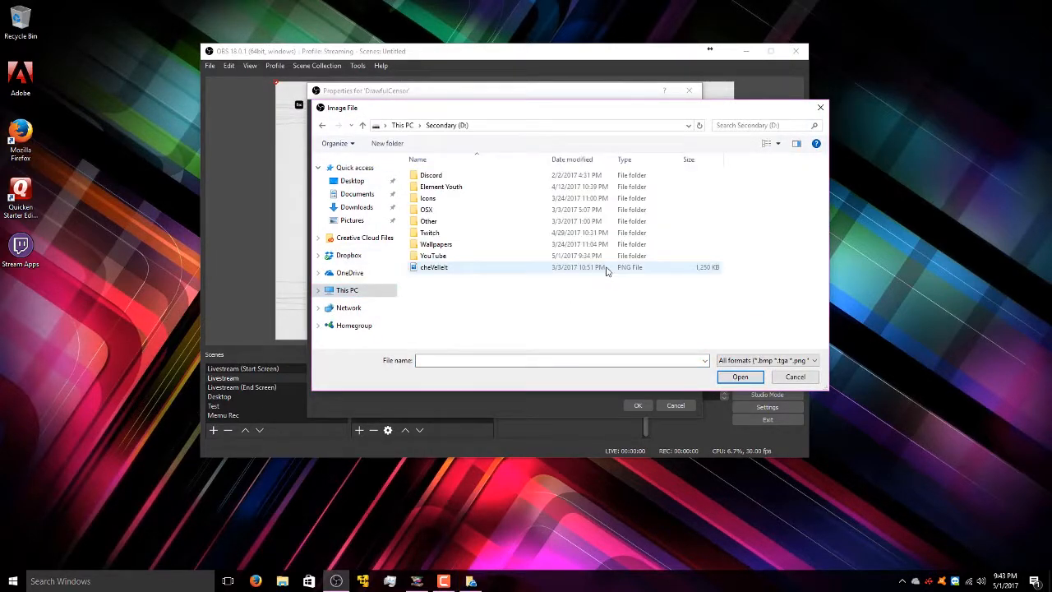
double_click(475, 233)
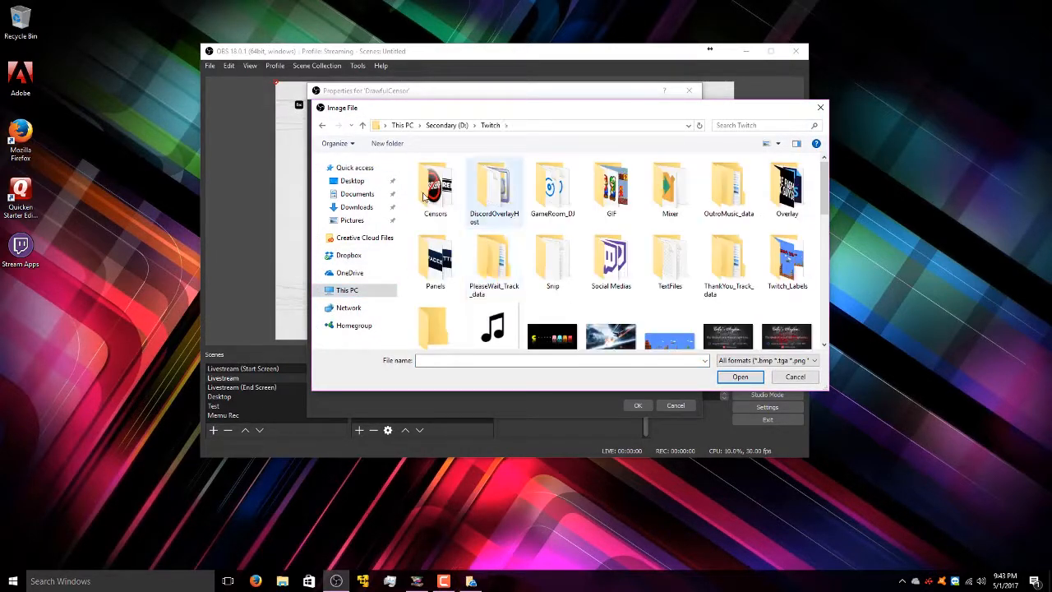
click(402, 125)
double_click(606, 263)
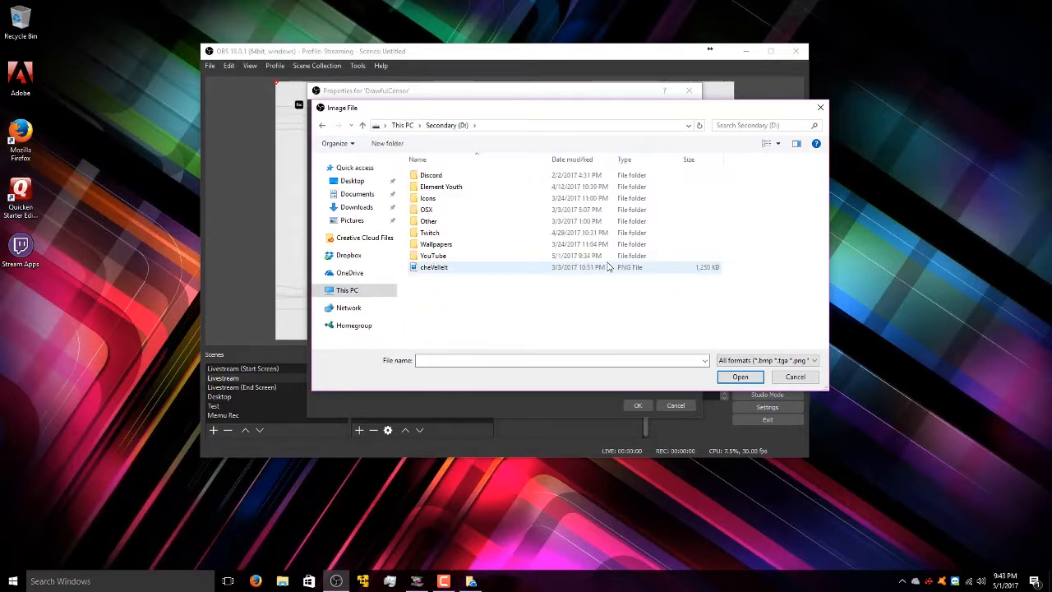
double_click(436, 235)
double_click(435, 194)
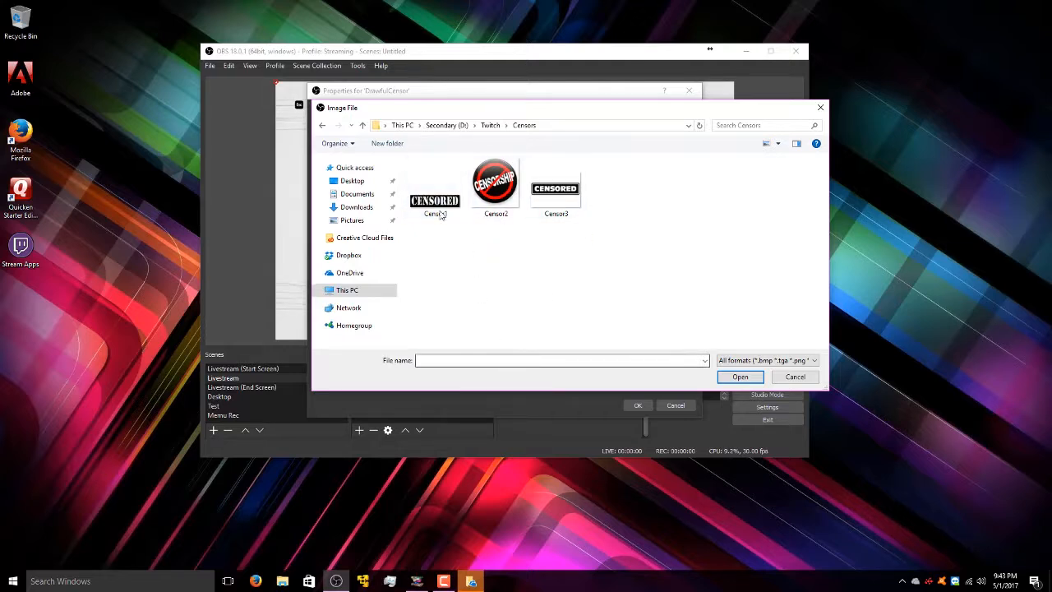
click(439, 206)
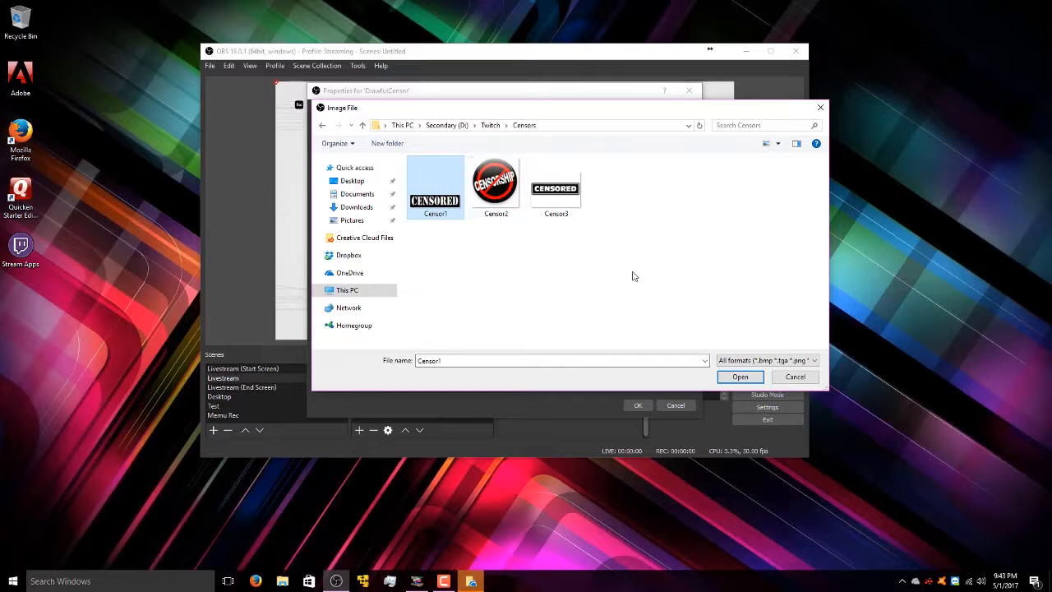
click(750, 378)
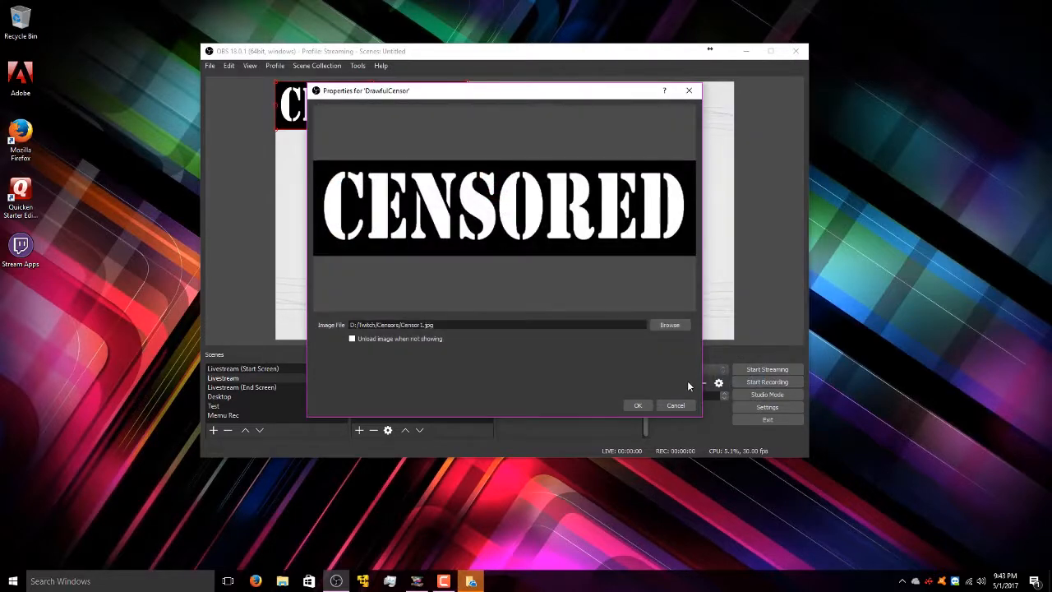
click(638, 405)
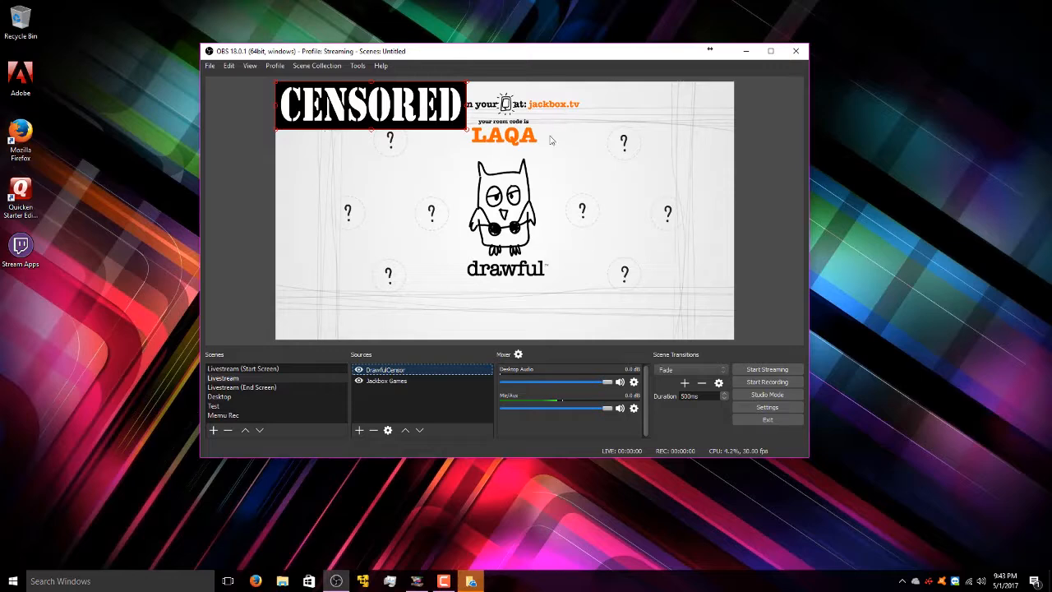
- Place the CENSORED image over Drawful's room code, then reselect Jackbox Games
drag(376, 114, 457, 133)
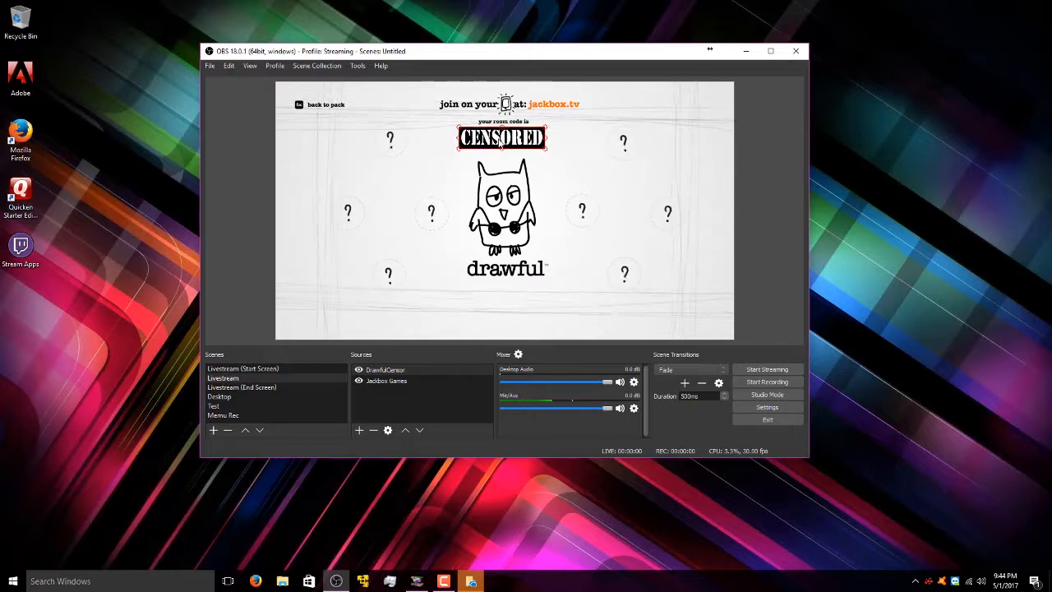
click(523, 160)
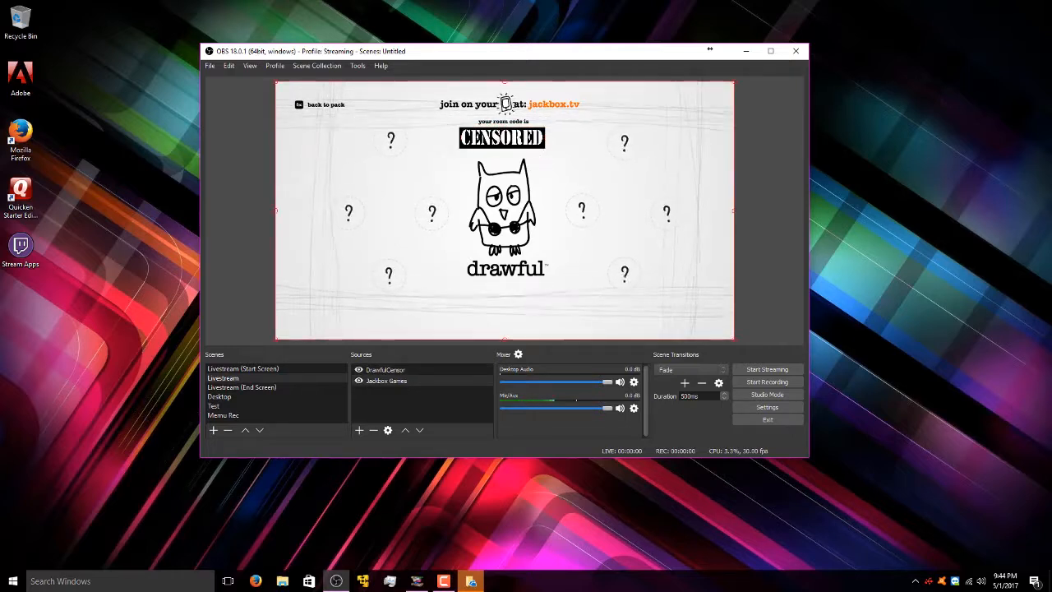
- Close the OneDrive setup window and push the Jackbox game window aside to uncover OBS
key(alt+Tab)
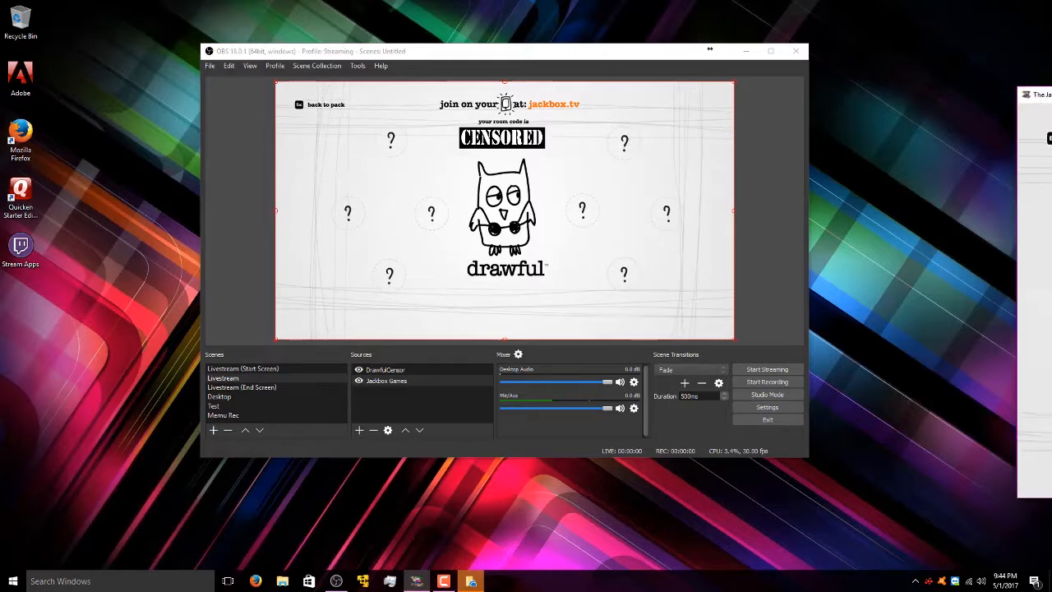
drag(792, 174, 424, 176)
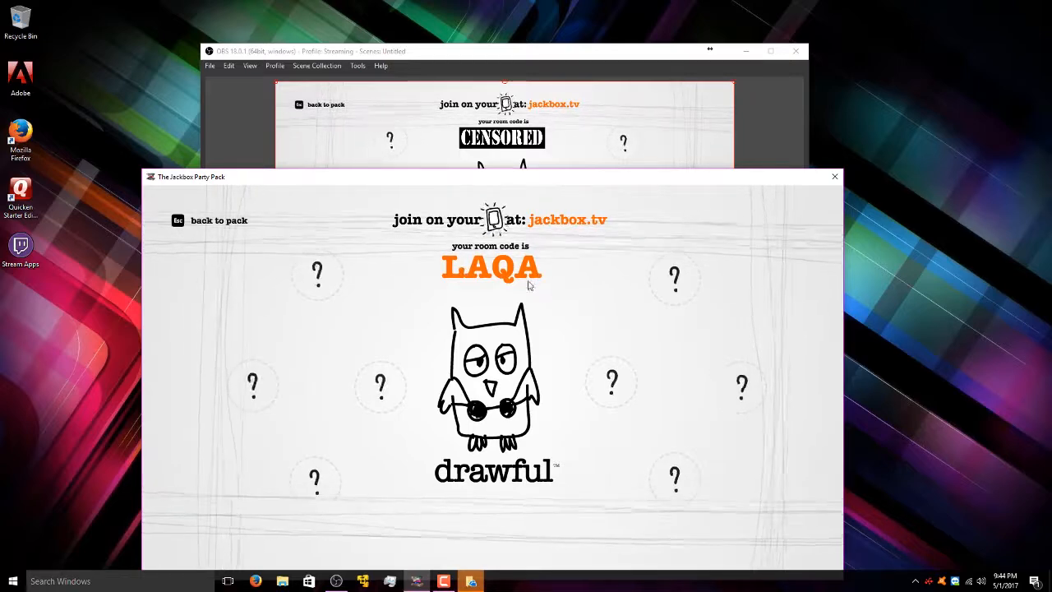
right_click(473, 585)
click(479, 558)
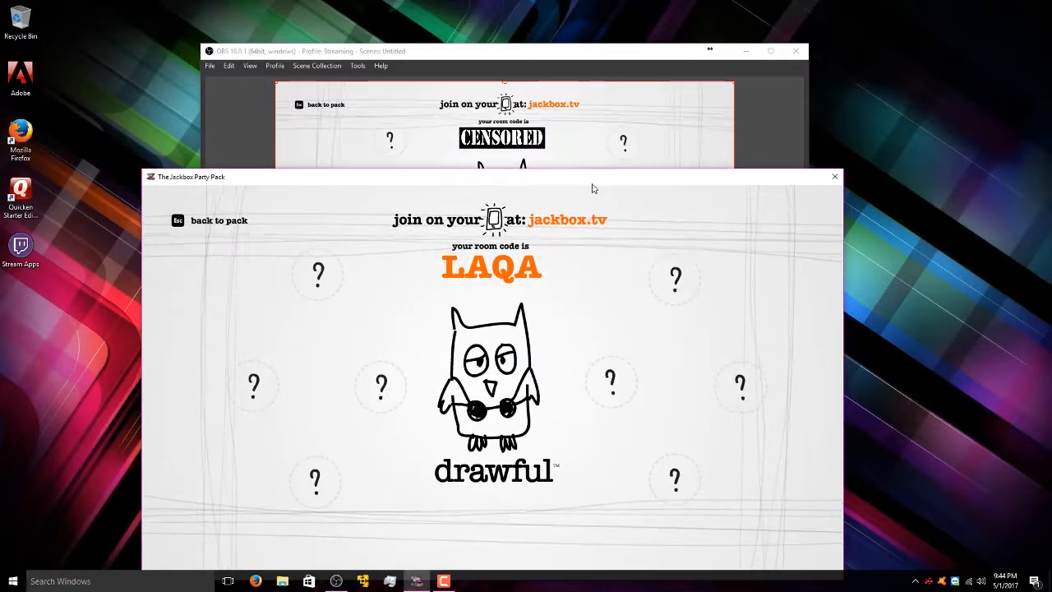
drag(597, 186, 606, 180)
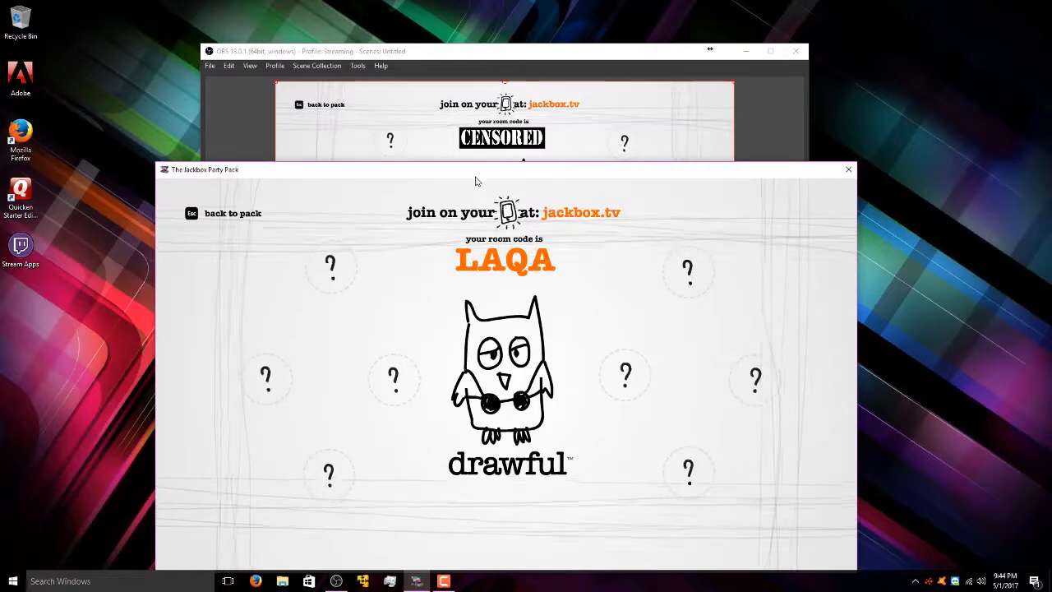
drag(480, 176, 490, 172)
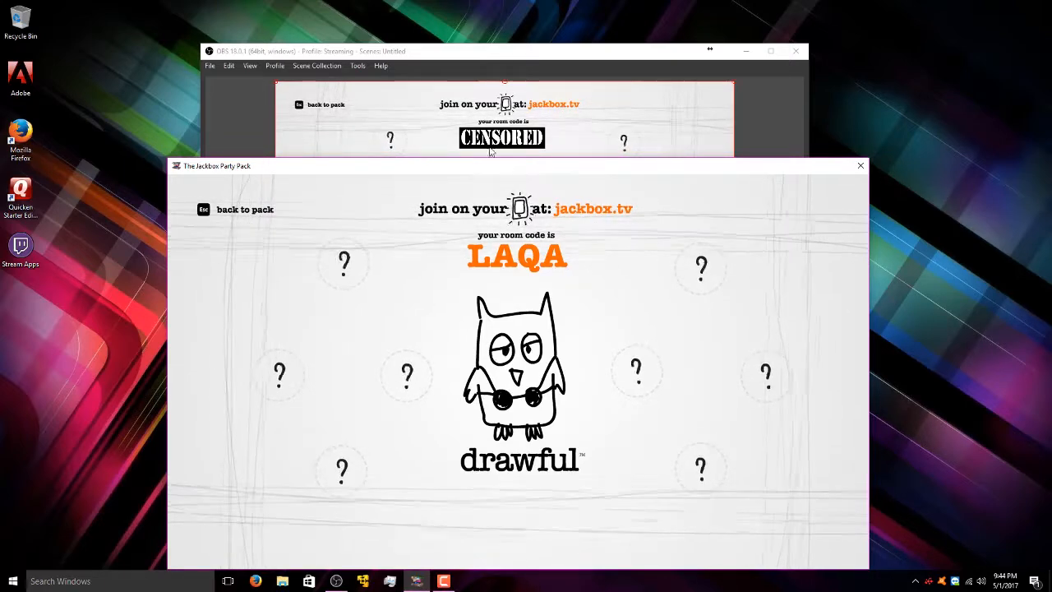
drag(496, 176, 462, 193)
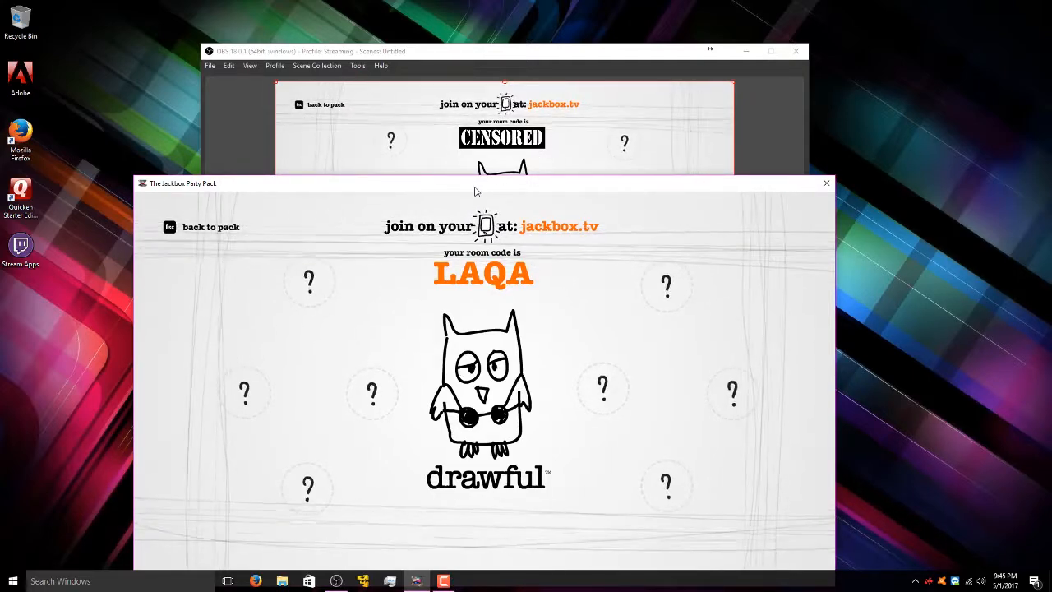
drag(536, 188, 1051, 15)
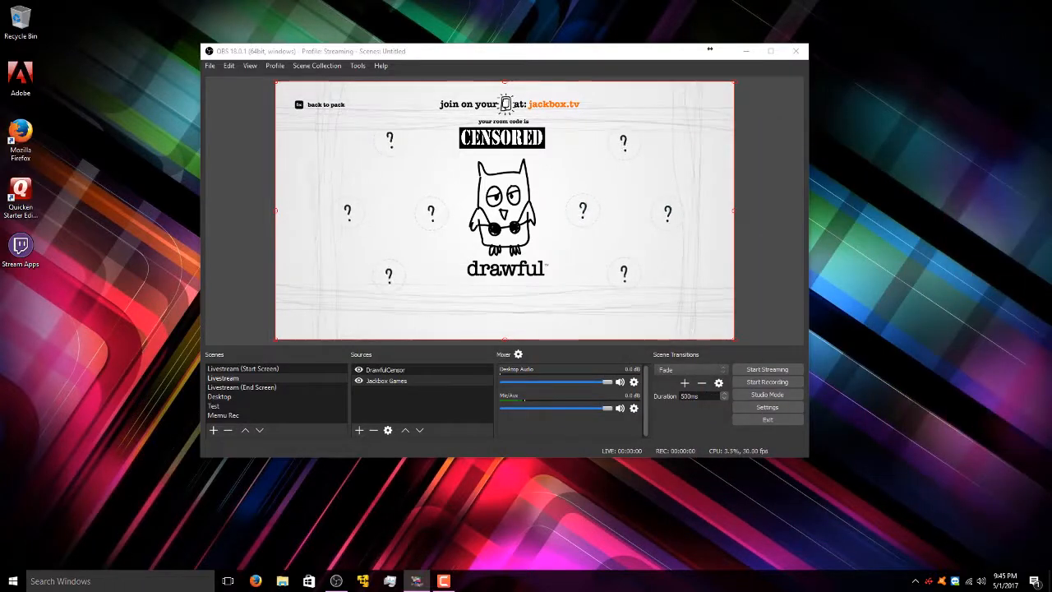
click(739, 244)
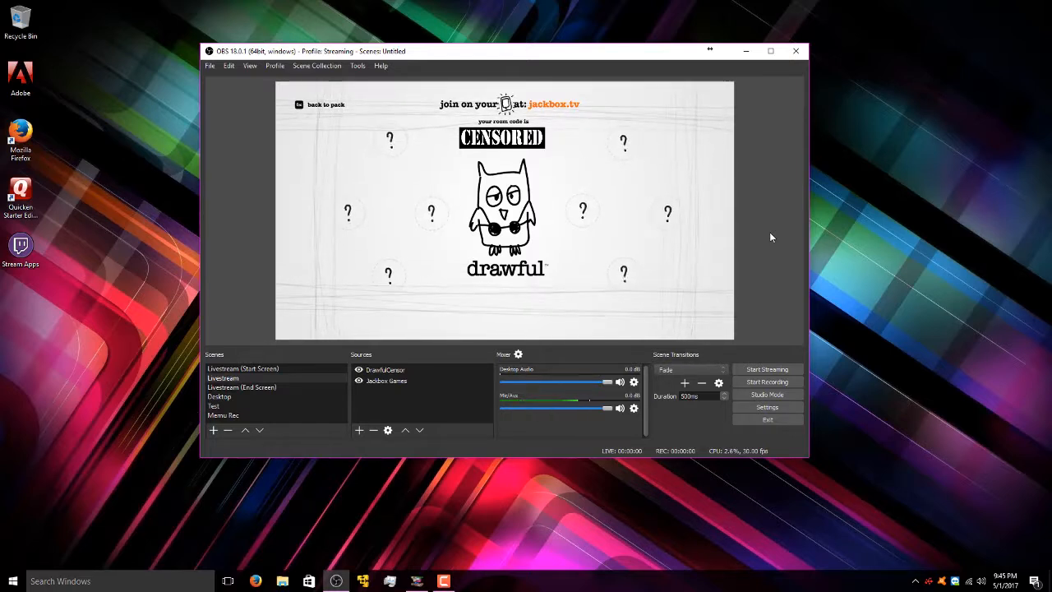
right_click(437, 401)
mouse_move(461, 404)
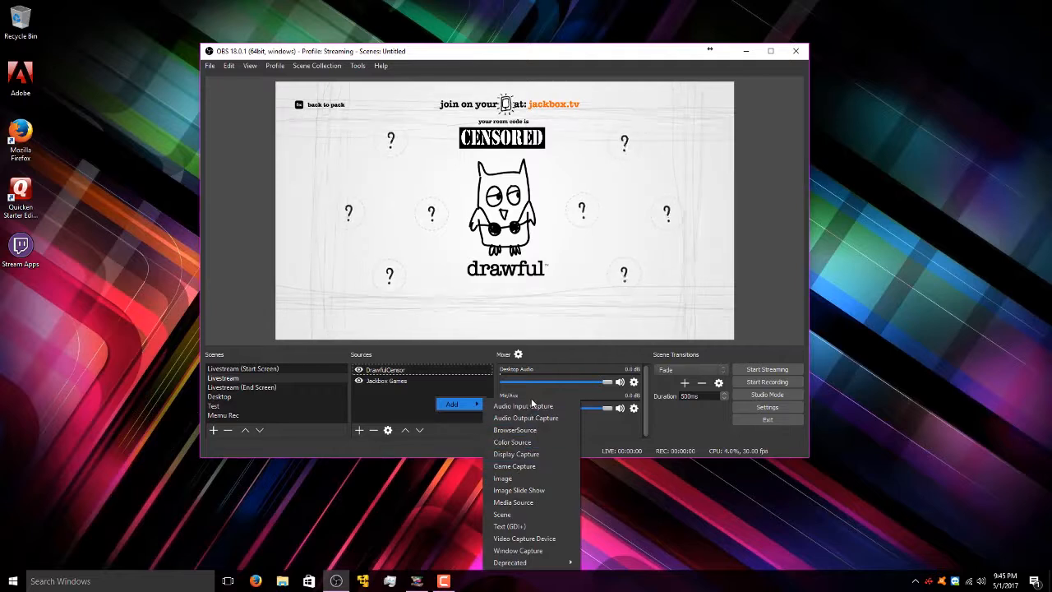
click(635, 546)
right_click(378, 404)
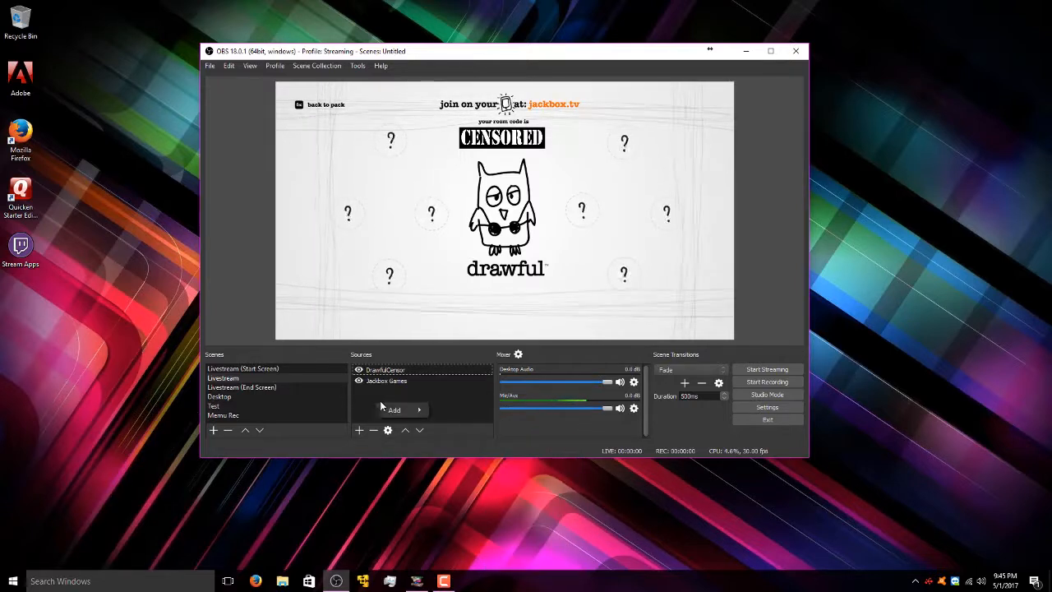
mouse_move(403, 411)
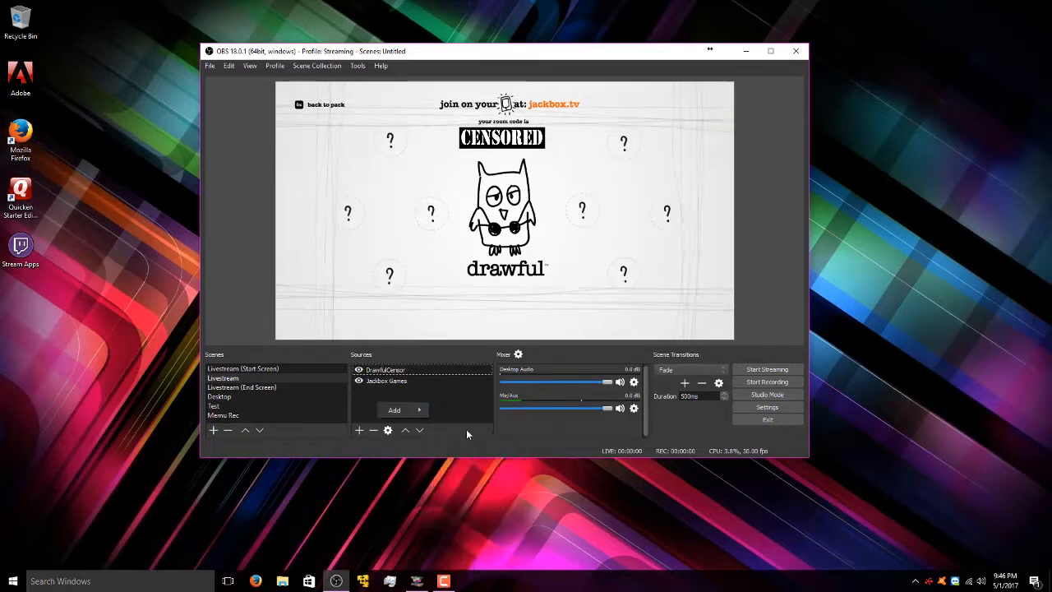
click(587, 441)
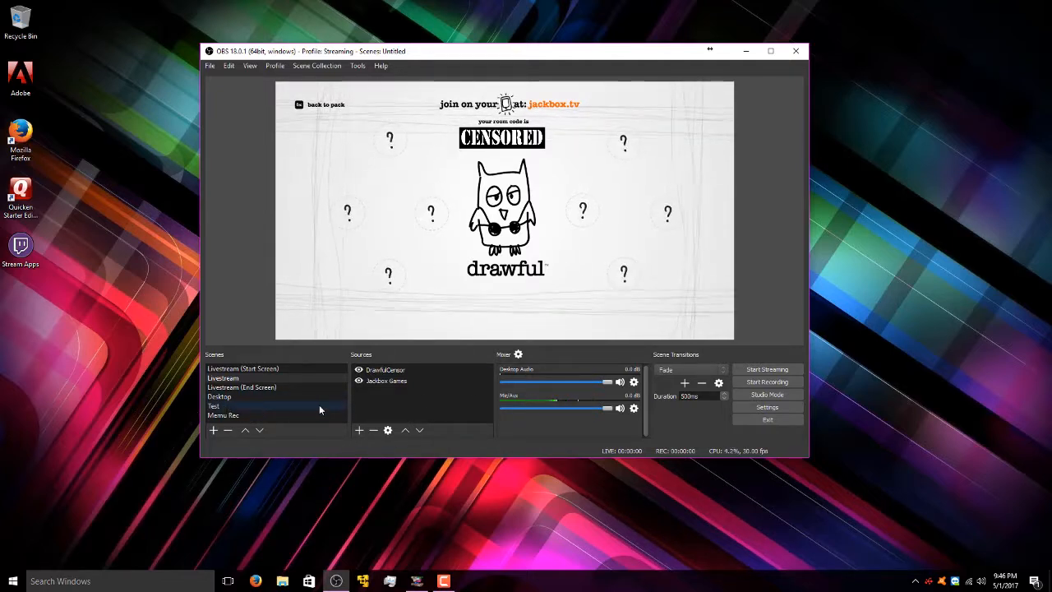
- Maximize OBS and turn on the Drawful Censor source in the Test scene
click(771, 52)
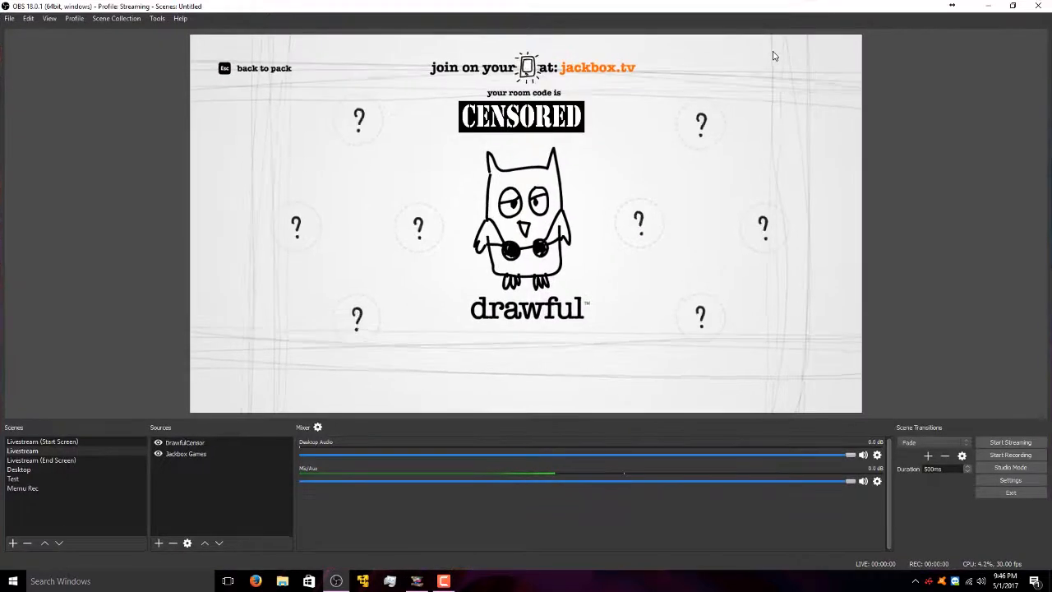
click(22, 481)
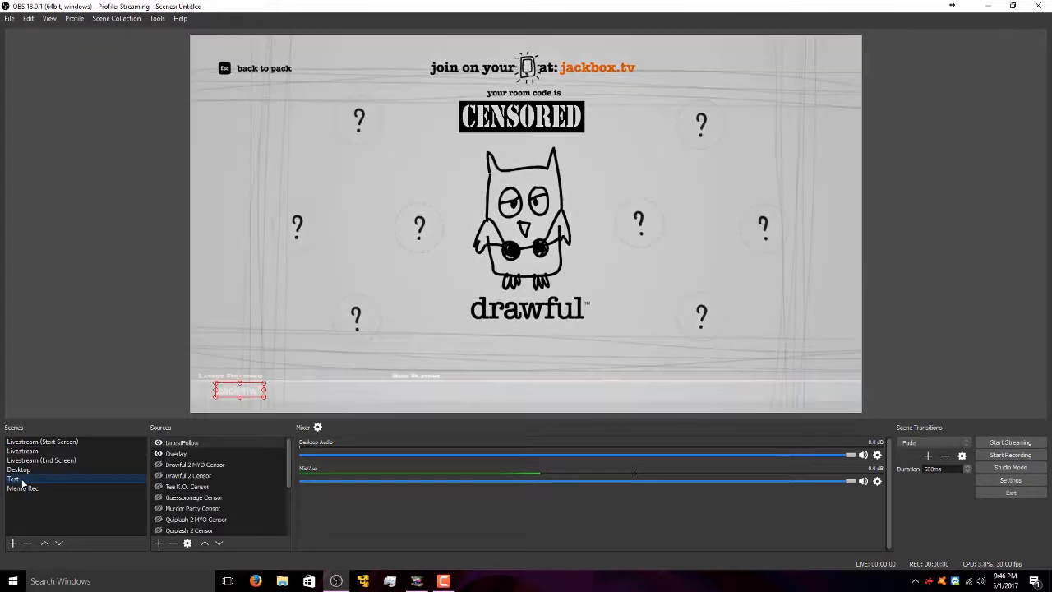
click(149, 368)
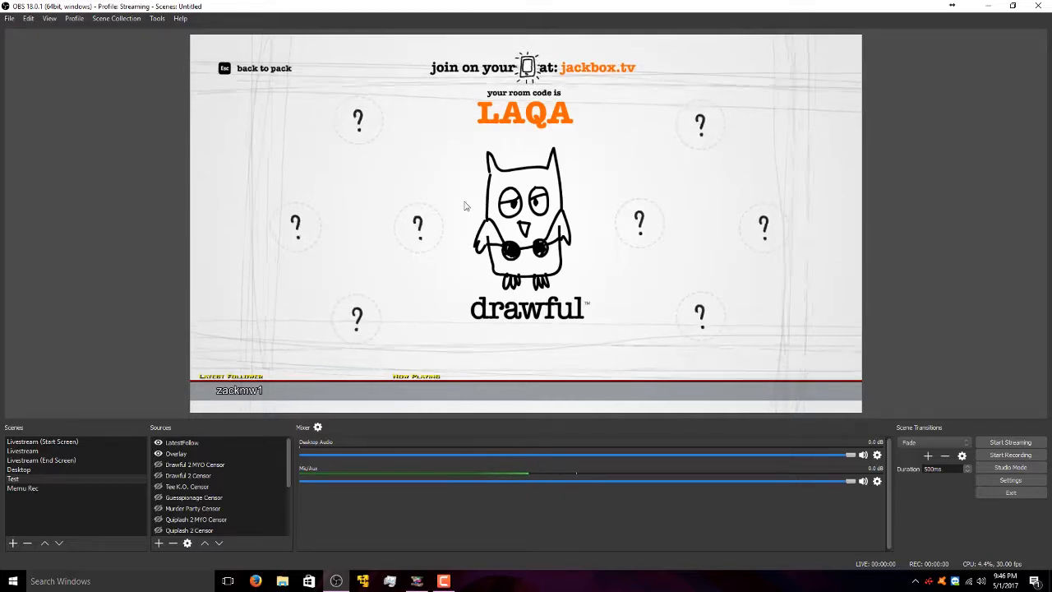
scroll(206, 497, down, 3)
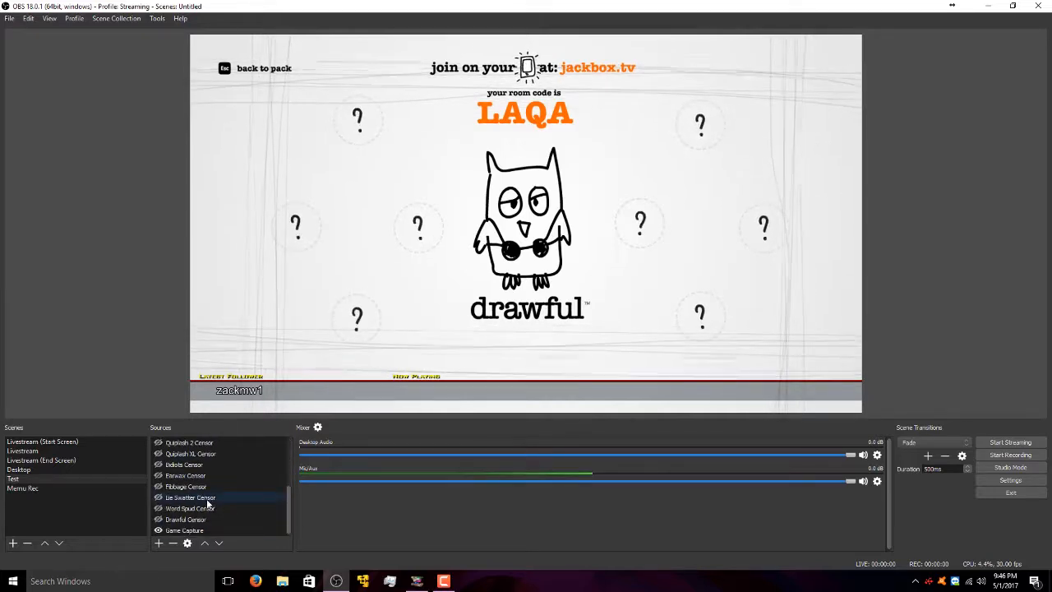
click(159, 520)
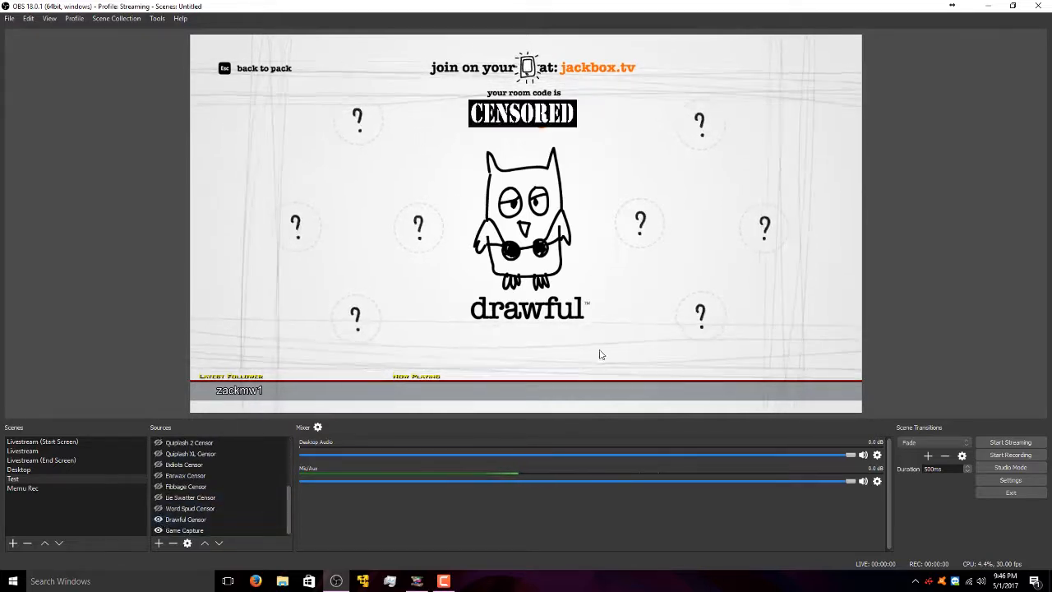
- Enlarge the CENSORED box so it fully covers the room code
click(574, 123)
drag(578, 130, 585, 129)
click(740, 160)
click(945, 169)
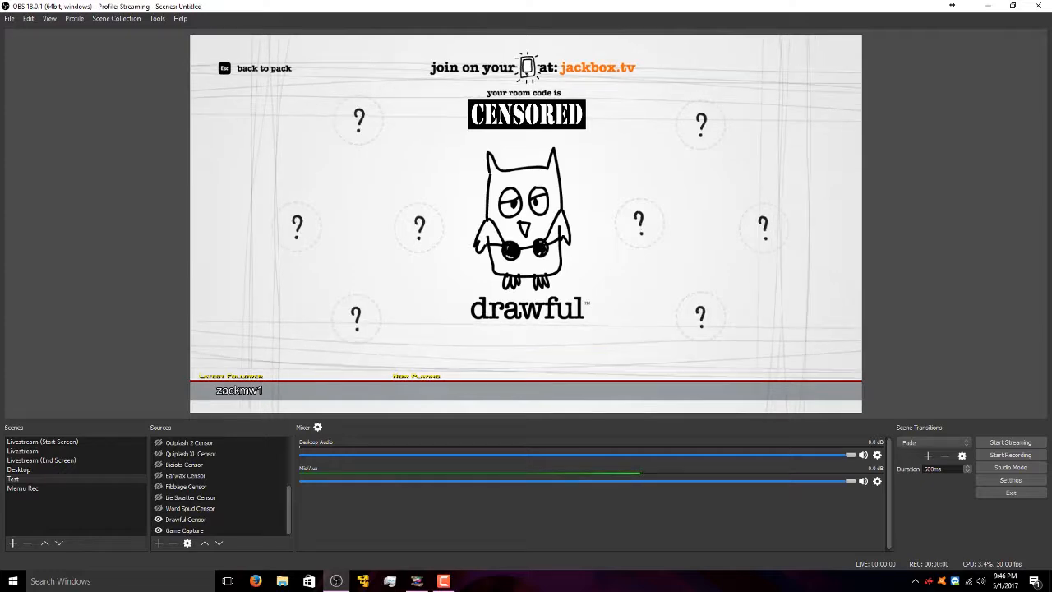
- Compare against the Livestream scene, then return to the Test scene
click(66, 451)
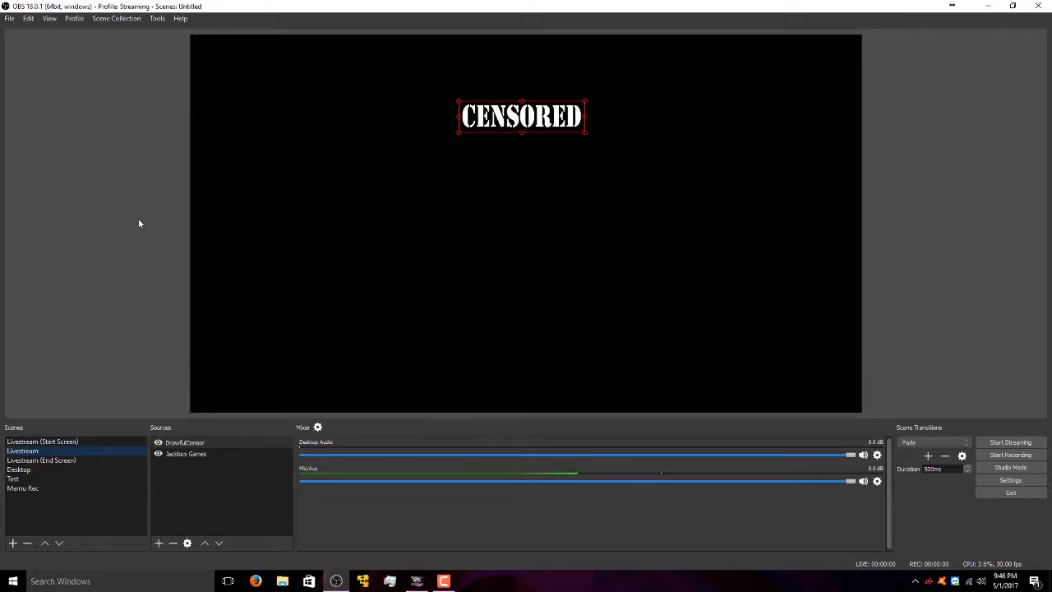
click(138, 223)
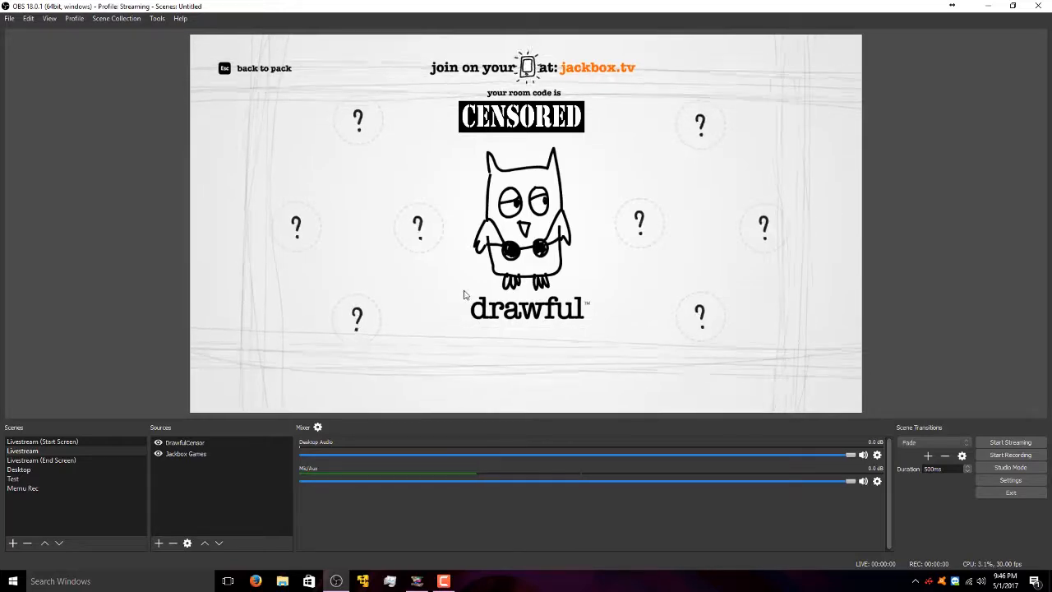
click(63, 479)
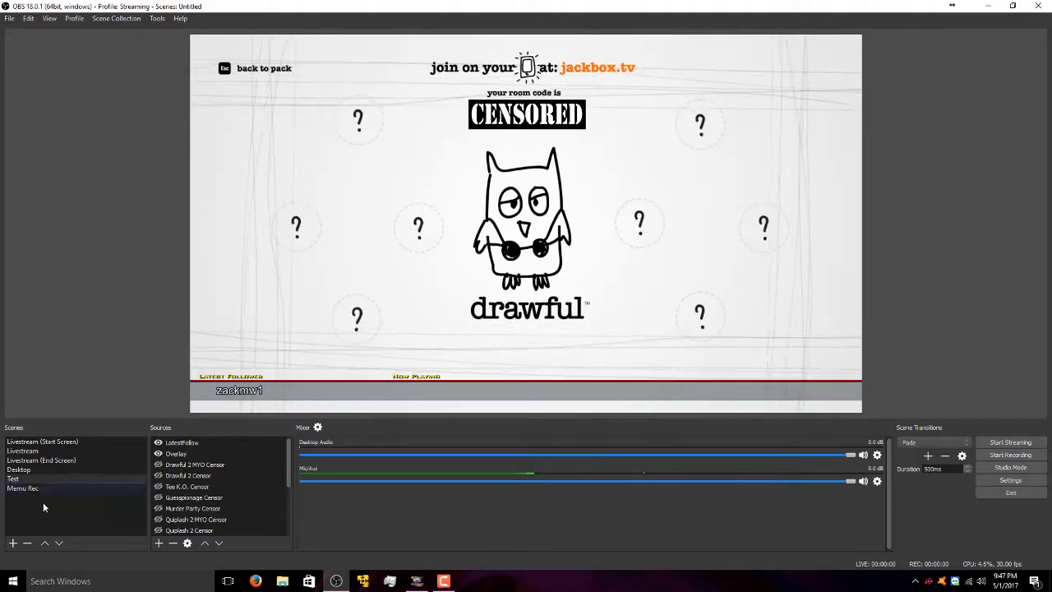
click(47, 453)
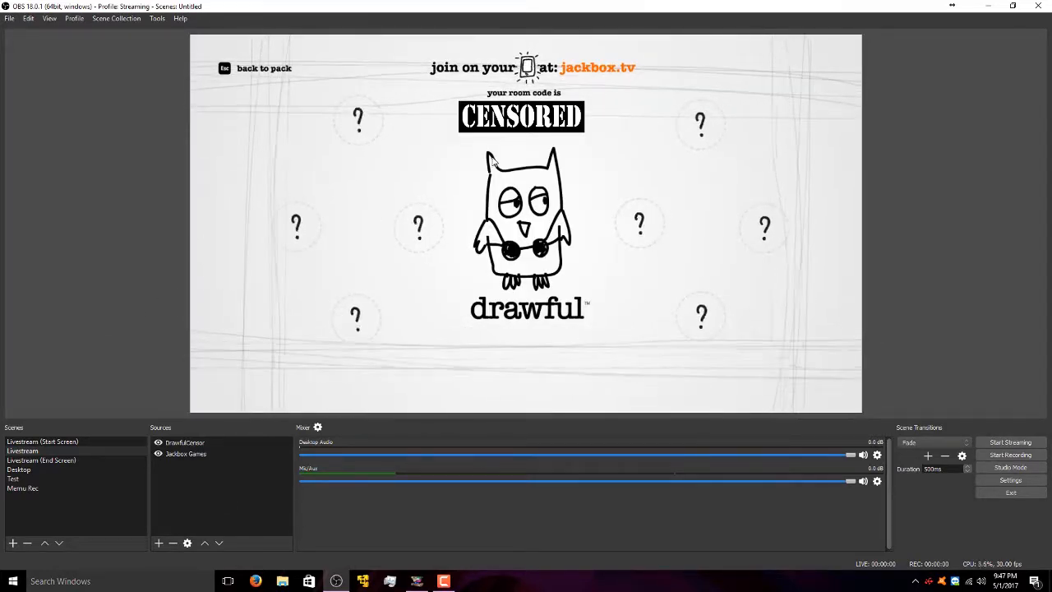
click(215, 473)
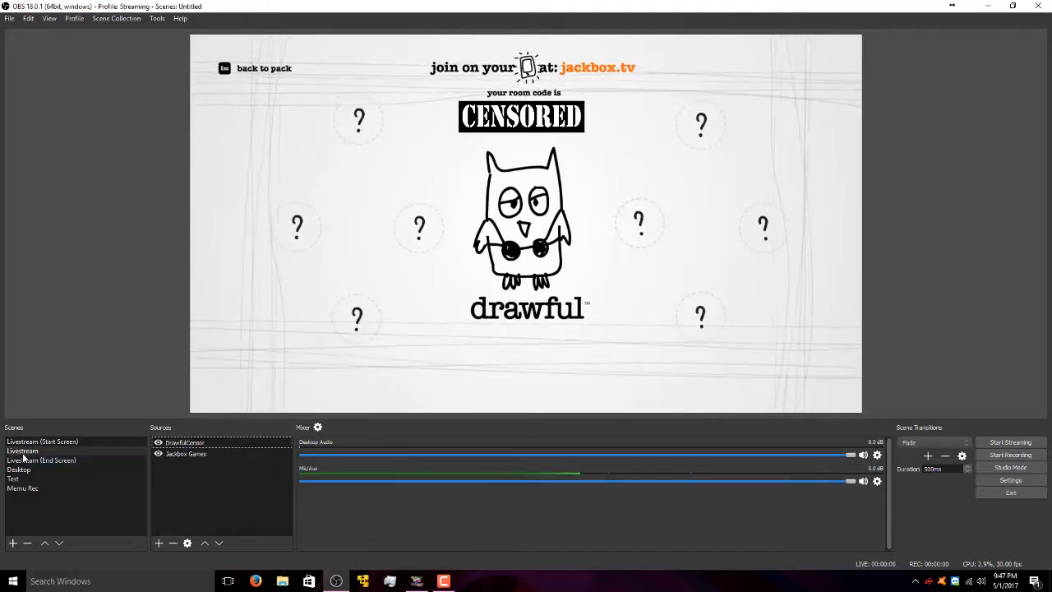
click(18, 479)
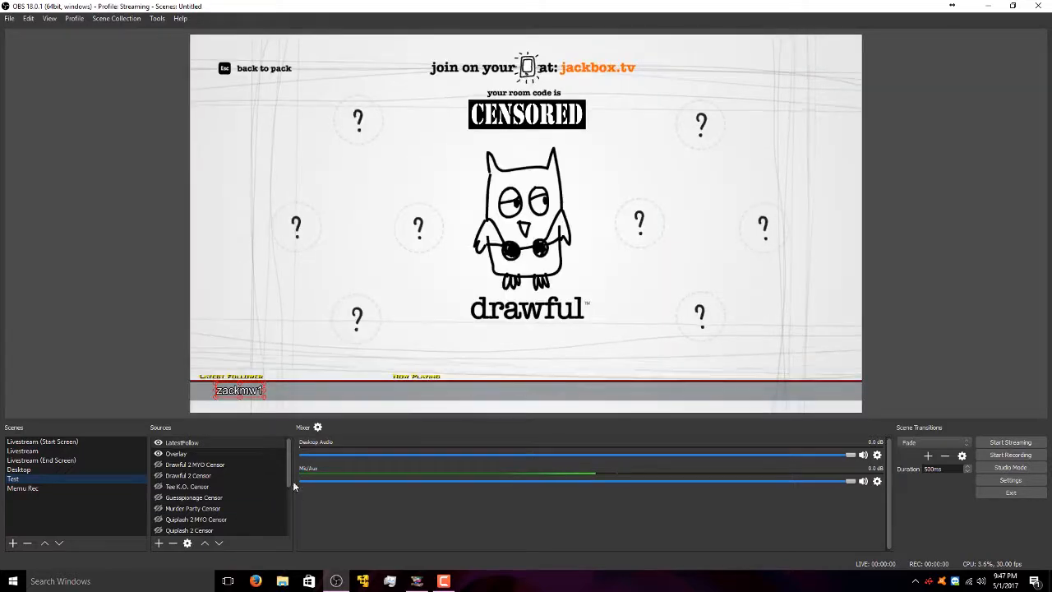
scroll(271, 475, down, 1)
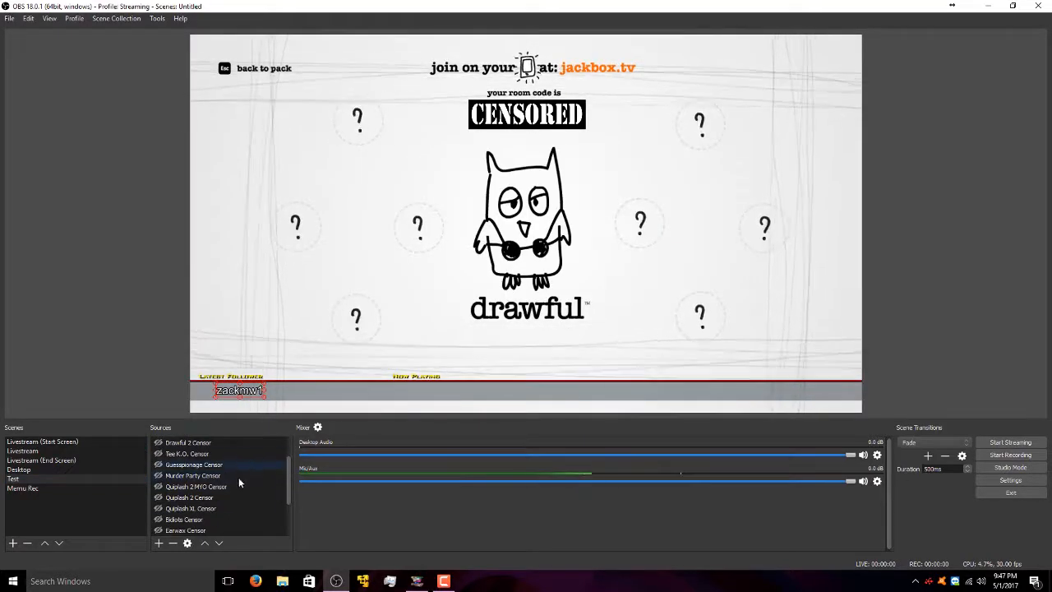
scroll(225, 468, up, 1)
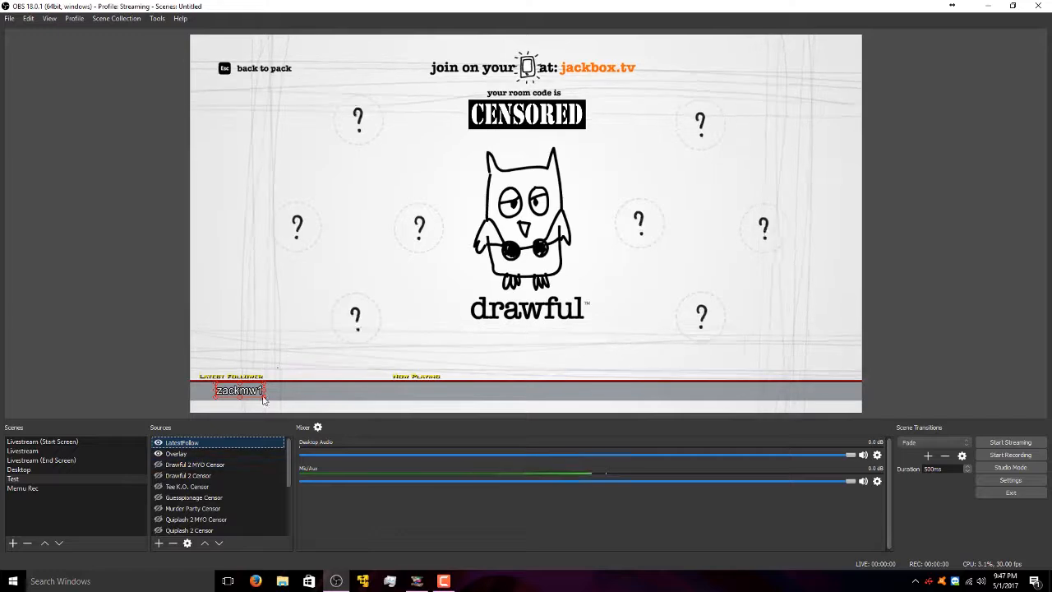
click(235, 407)
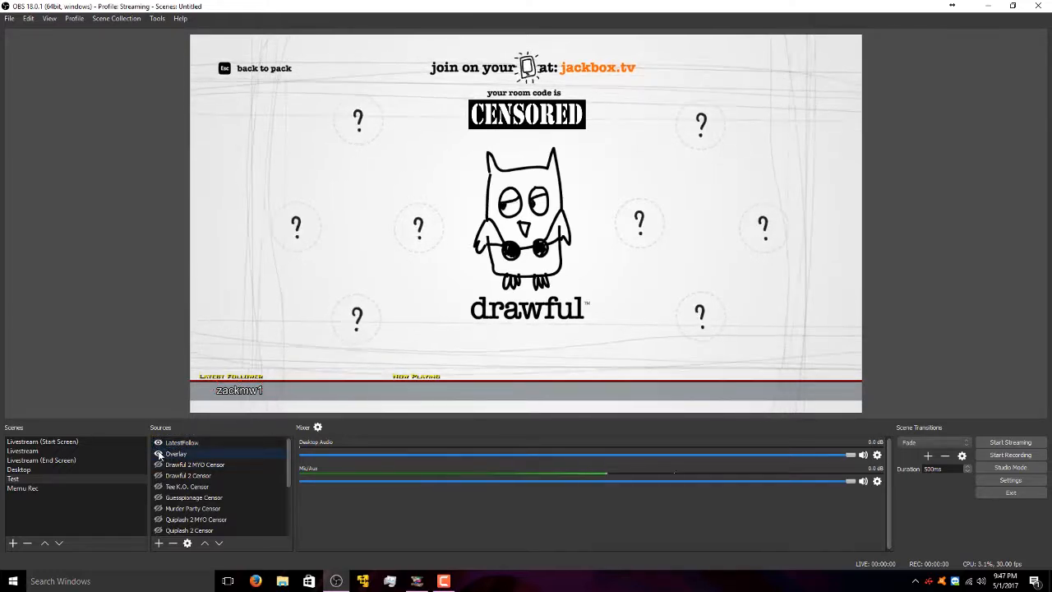
- Switch to the Livestream scene showing the CENSORED banner
click(57, 450)
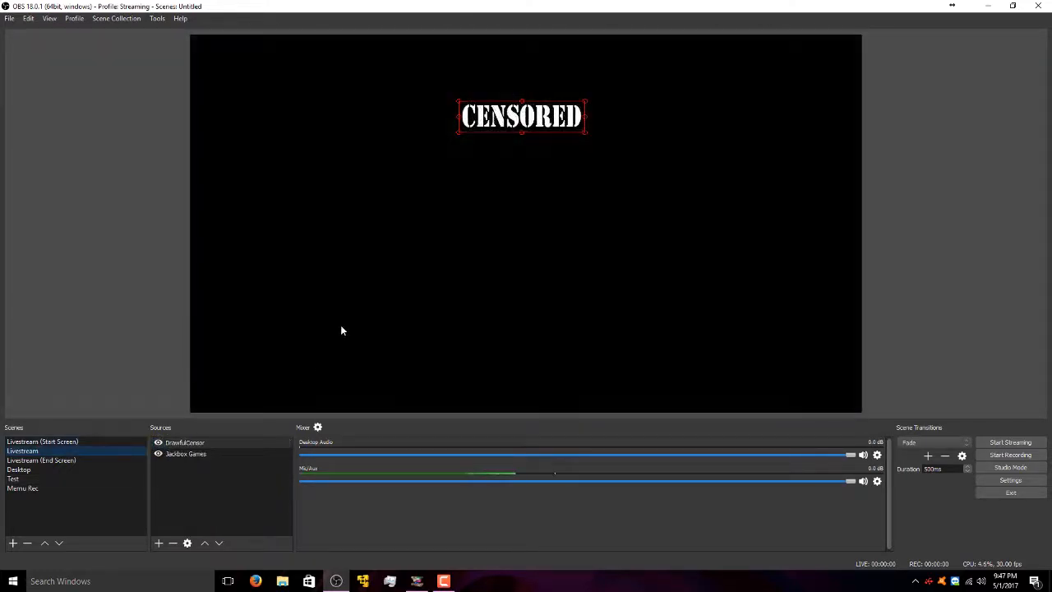